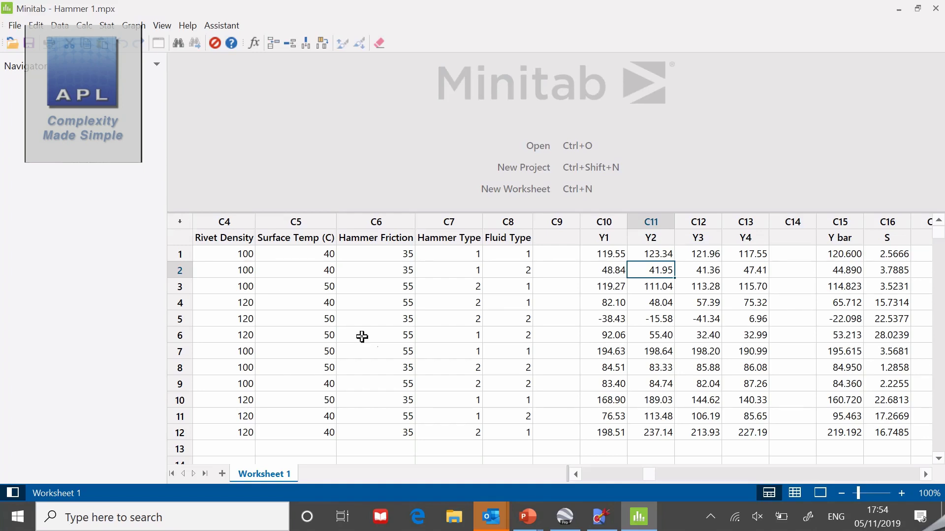
# Inspect the worksheet's factor columns and the Y1 to Y4 responses for runs 1 and 5
pyautogui.click(574, 475)
pyautogui.click(574, 474)
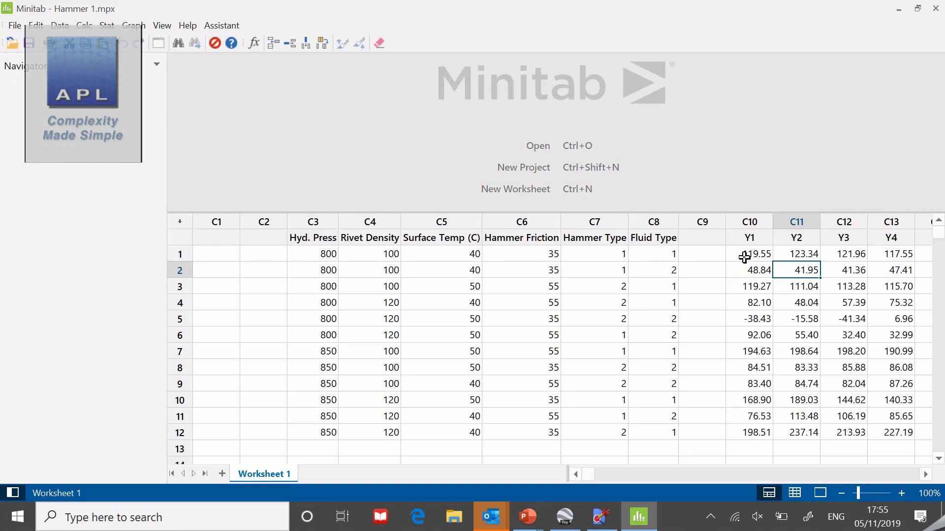
pyautogui.moveTo(743, 255); pyautogui.dragTo(884, 255)
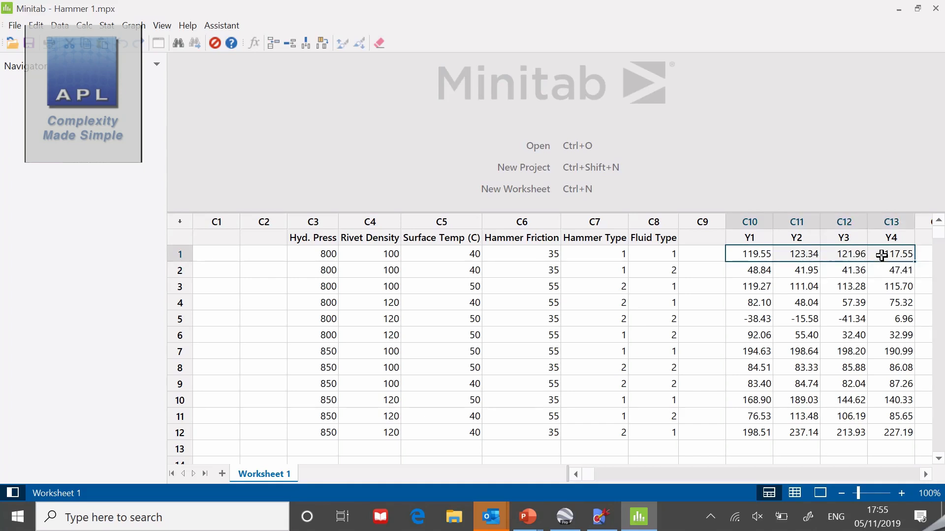
pyautogui.moveTo(757, 320); pyautogui.dragTo(881, 319)
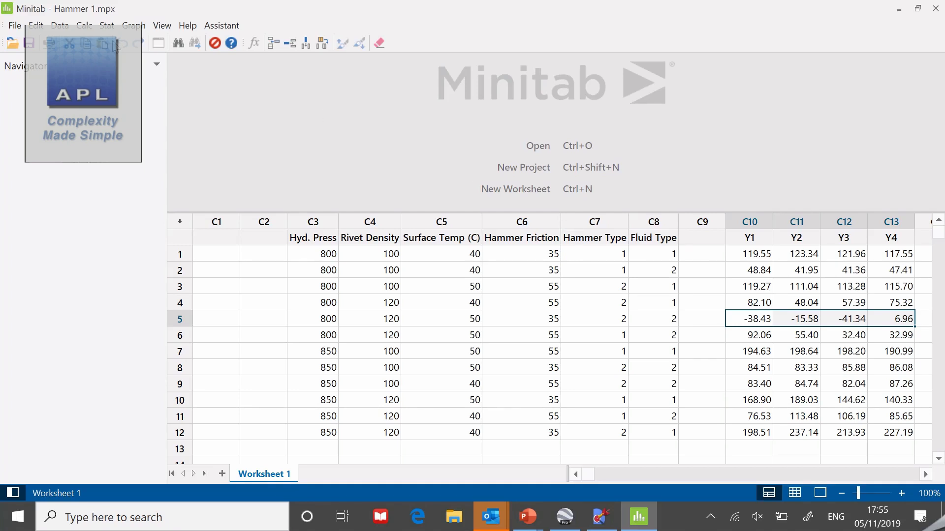
# Set up a Taguchi design analysis of responses Y1 to Y4 and turn off the Means response table
pyautogui.click(107, 28)
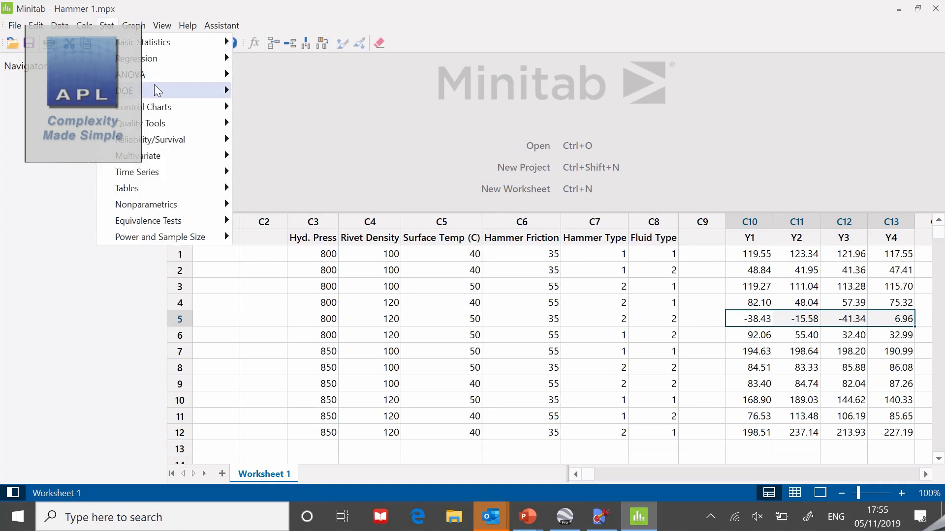
pyautogui.moveTo(158, 90)
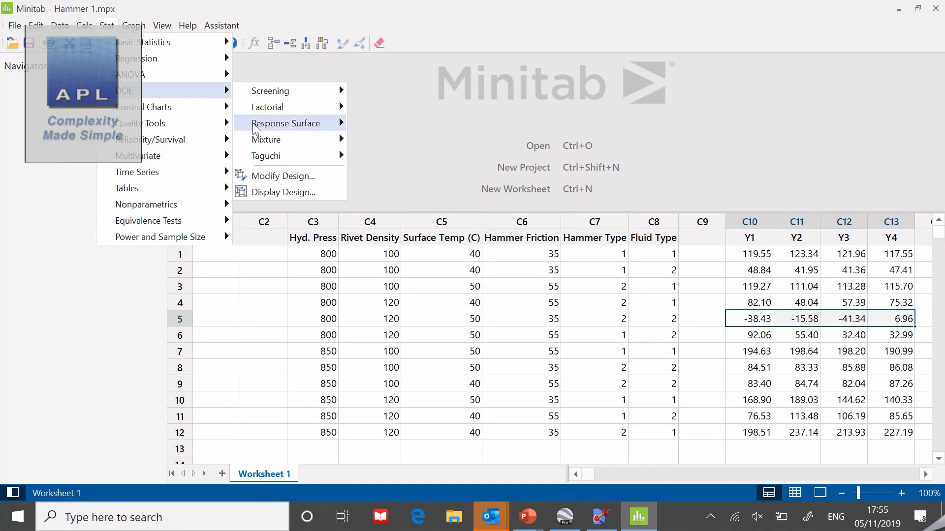
pyautogui.moveTo(278, 160)
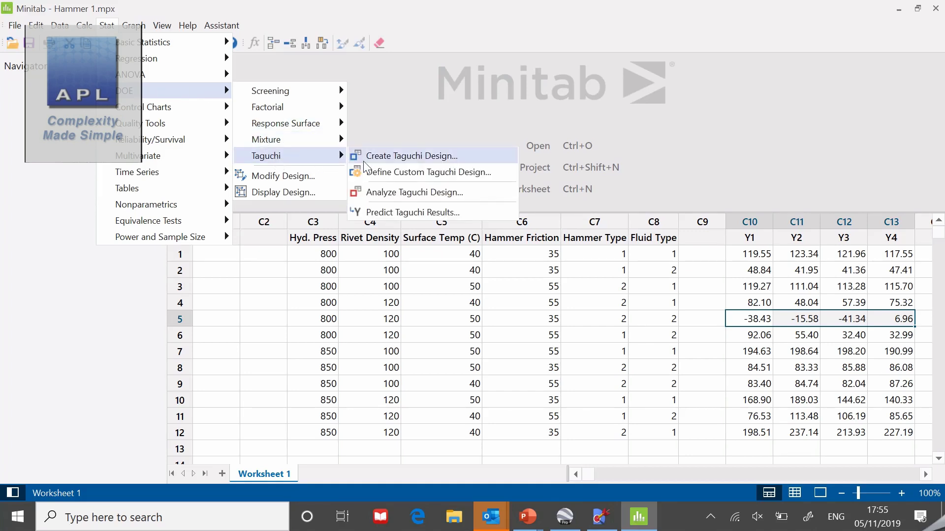
pyautogui.click(387, 193)
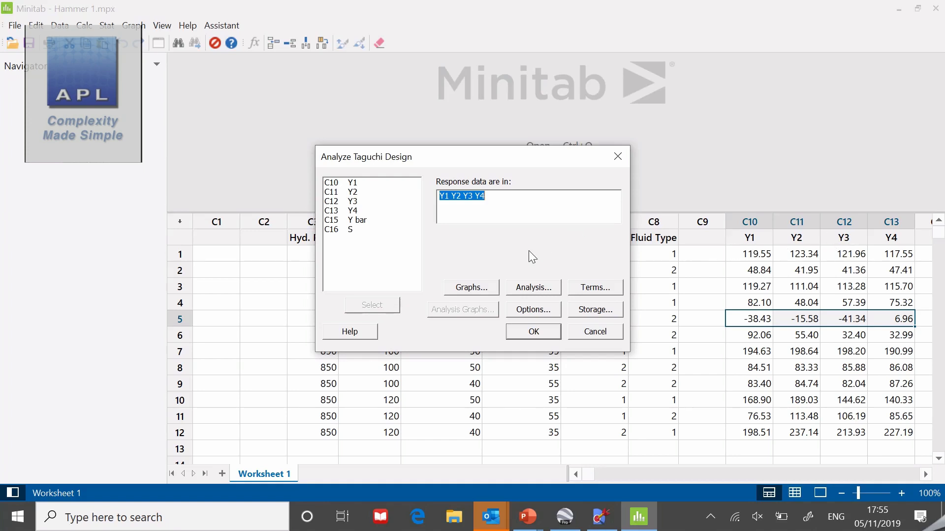
pyautogui.click(522, 291)
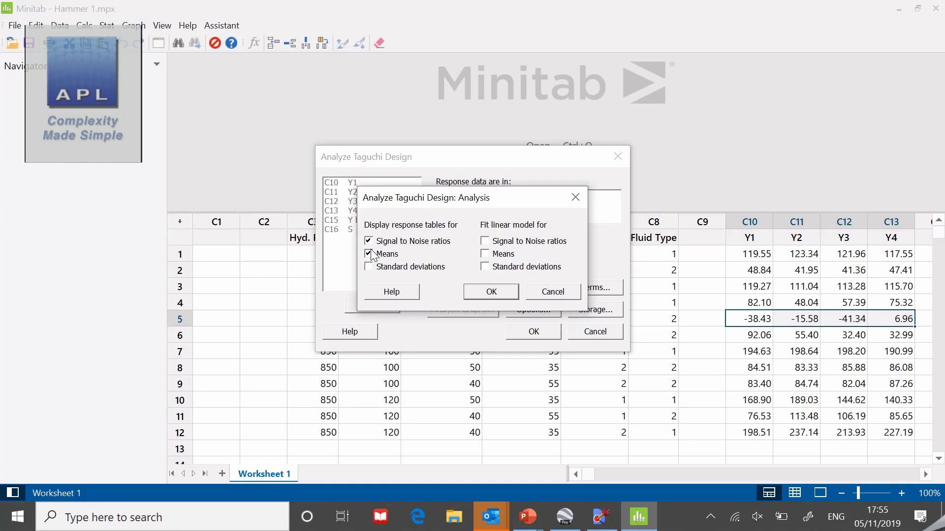
pyautogui.click(369, 254)
pyautogui.click(484, 293)
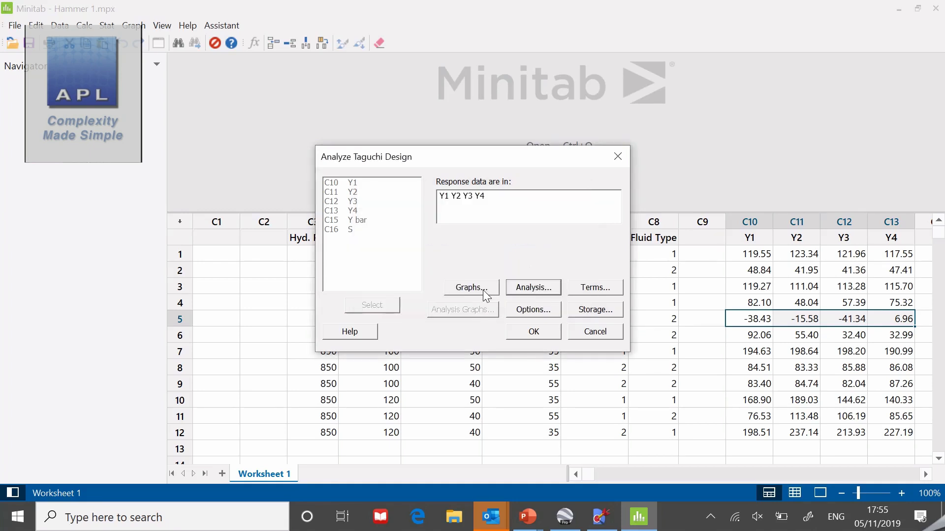
# Run the analysis with main effects plots for Means and Standard deviations, leaving out Signal to Noise ratios
pyautogui.click(474, 288)
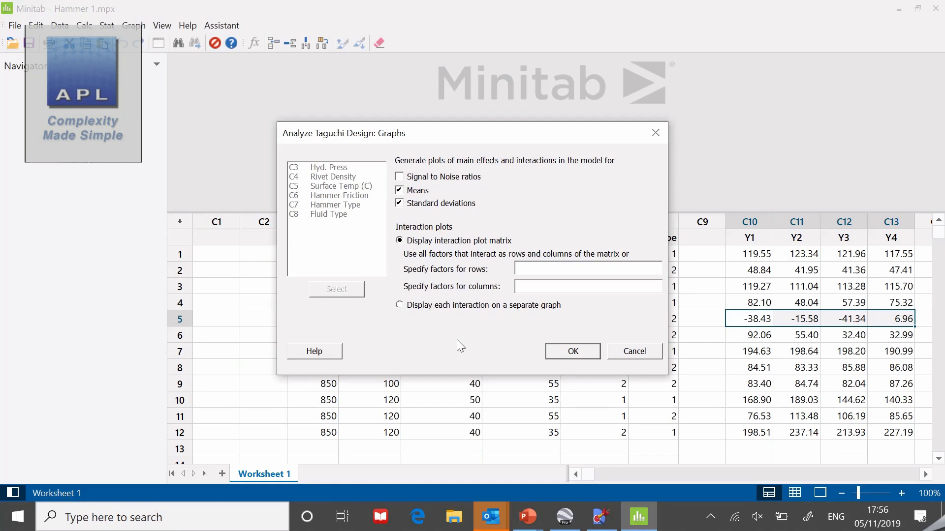
pyautogui.click(561, 350)
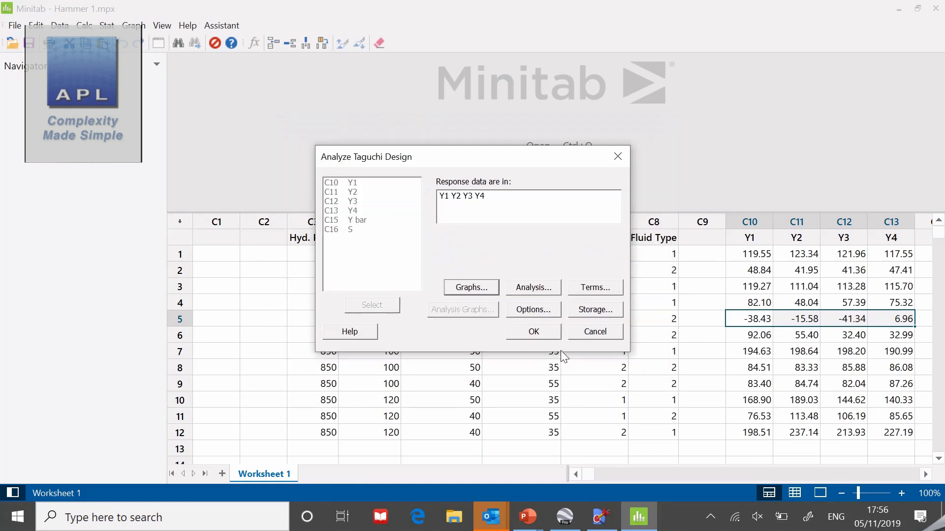
pyautogui.click(535, 334)
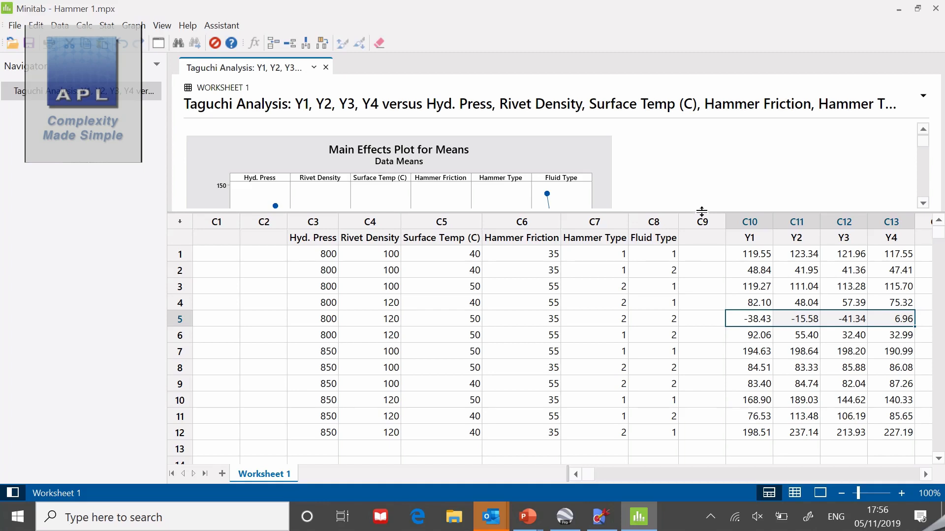
# Enlarge the analysis output and open the Main Effects Plot for Means in its own window, set off to one side
pyautogui.moveTo(702, 214); pyautogui.dragTo(703, 376)
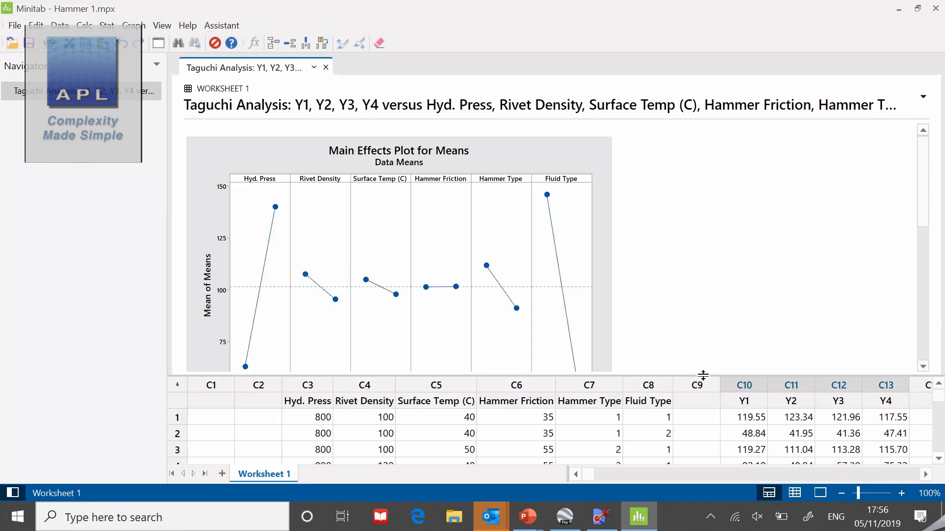
pyautogui.doubleClick(522, 198)
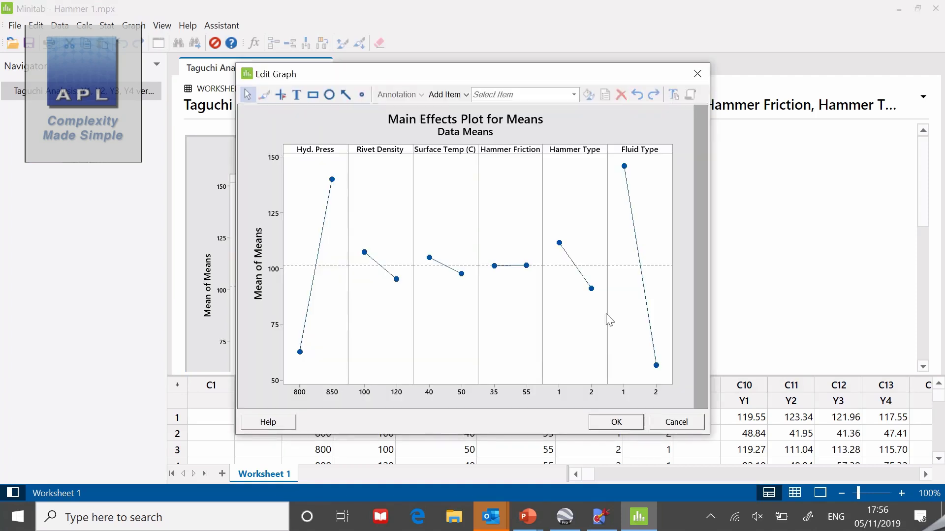
pyautogui.moveTo(567, 65); pyautogui.dragTo(792, 19)
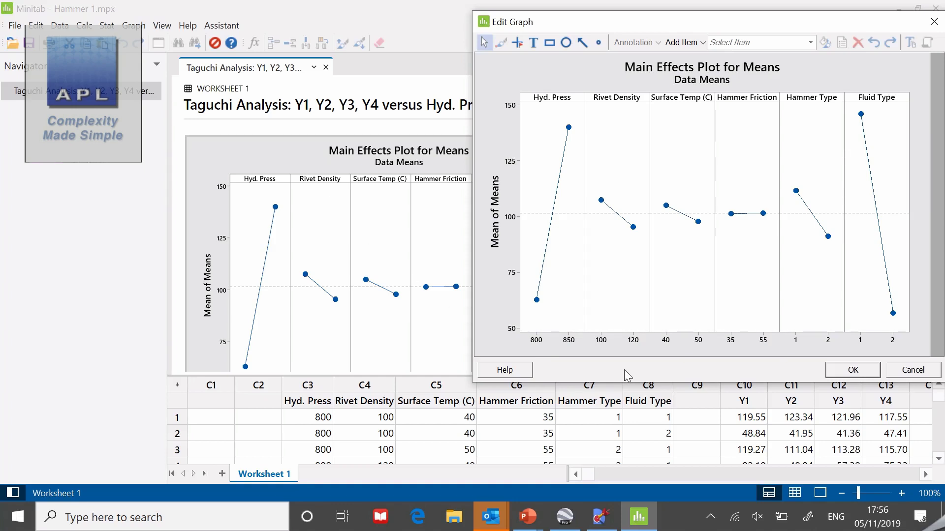
pyautogui.moveTo(753, 26); pyautogui.dragTo(351, 4)
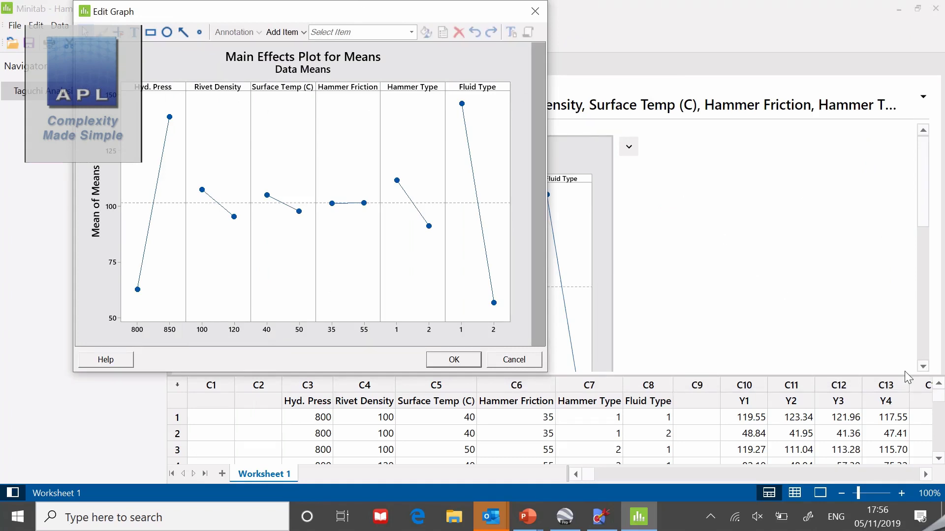
# Open the Main Effects Plot for StDevs in its own window and arrange it beside the Means plot
pyautogui.click(923, 366)
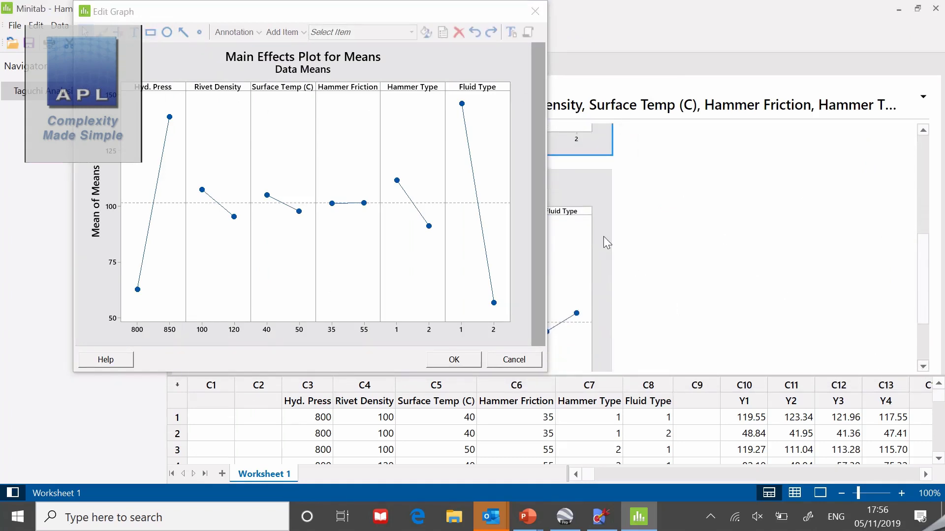
pyautogui.doubleClick(573, 187)
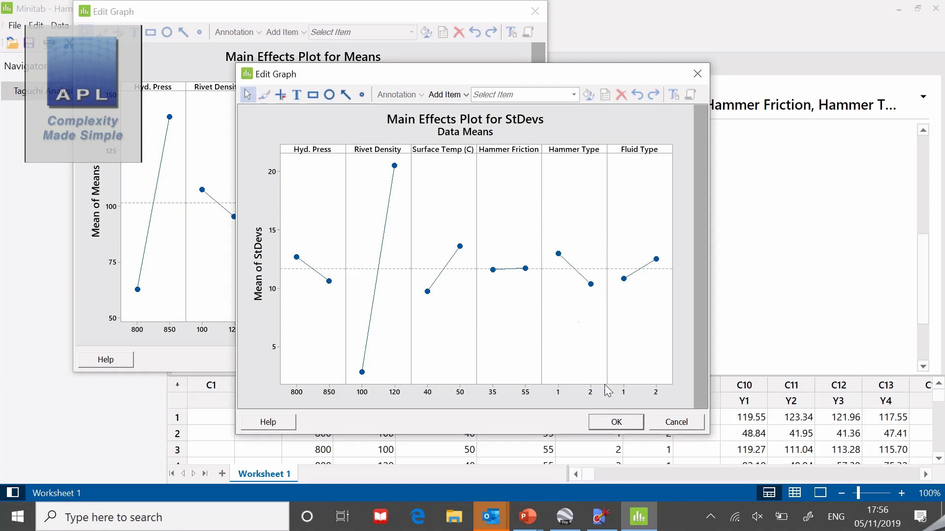
pyautogui.moveTo(459, 75); pyautogui.dragTo(693, 26)
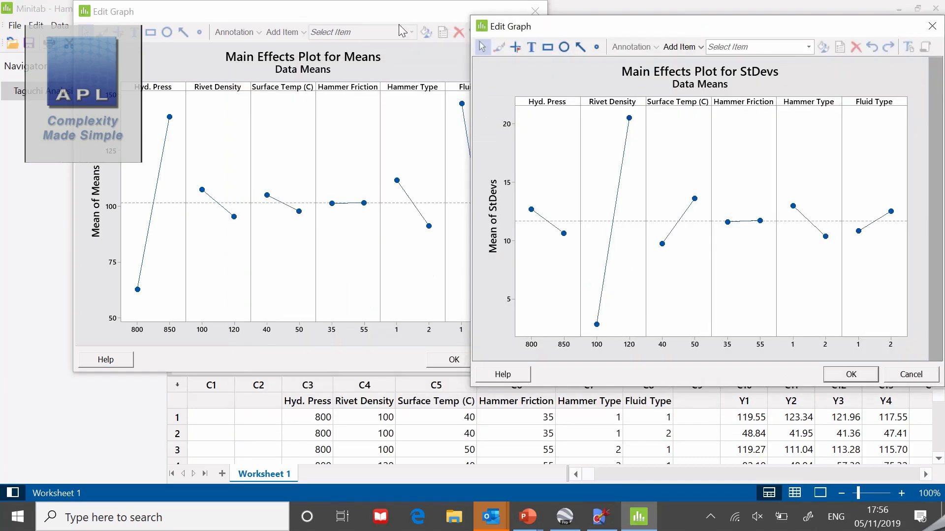
pyautogui.moveTo(384, 19); pyautogui.dragTo(334, 47)
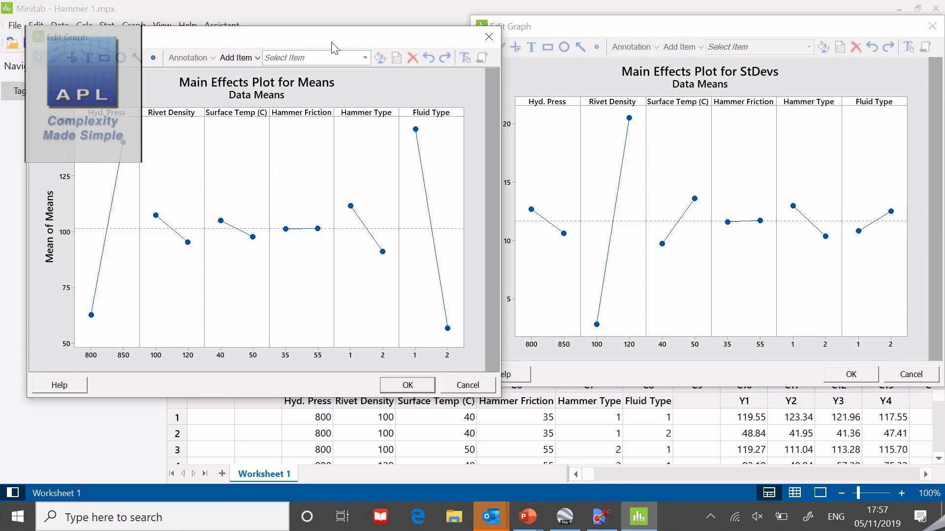
# Compare the factor effects in the StDevs plot, especially Rivet Density, with those in the Means plot
pyautogui.click(593, 329)
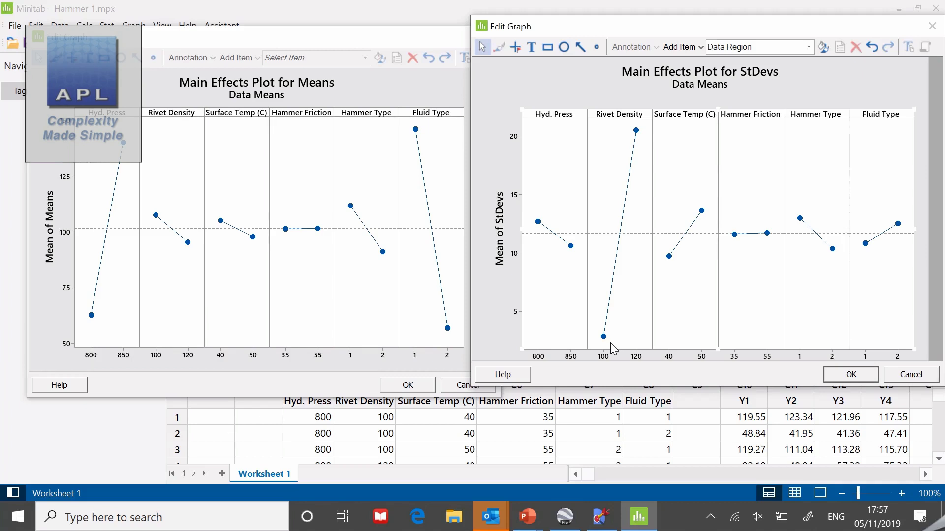
pyautogui.click(338, 37)
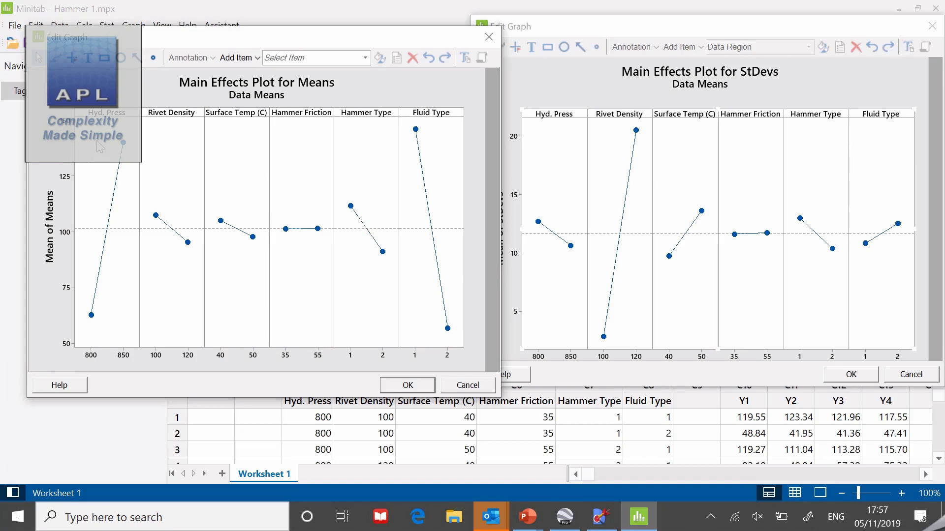
pyautogui.click(106, 158)
# Switch to the PowerPoint Design Space slide, handwrite a MEAN heading with an arrow, and tick Hydraulic Pressure, Fluid Type and Hammer type
pyautogui.click(527, 516)
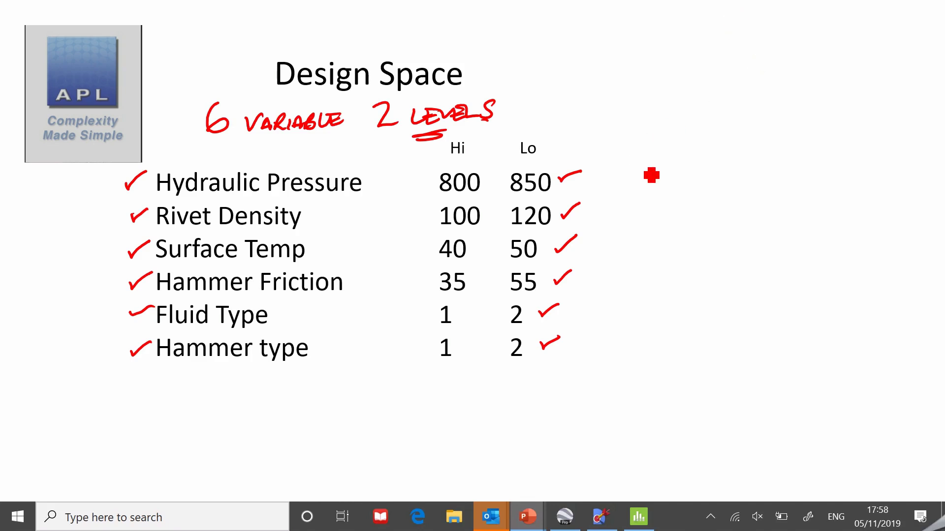
pyautogui.moveTo(624, 147)
pyautogui.mouseDown()
pyautogui.moveTo(641, 139)
pyautogui.moveTo(699, 153)
pyautogui.moveTo(694, 129)
pyautogui.mouseUp()
pyautogui.moveTo(620, 178); pyautogui.dragTo(656, 177)
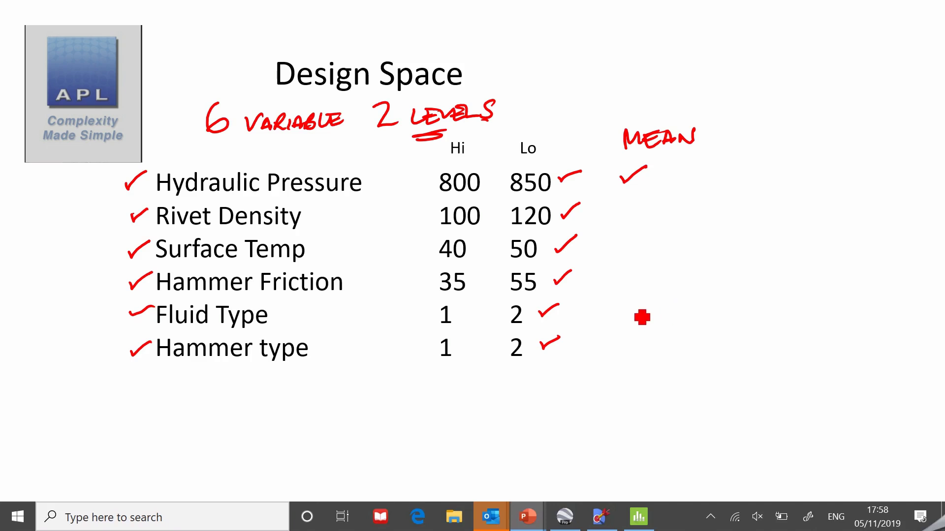
pyautogui.moveTo(628, 306); pyautogui.dragTo(656, 295)
pyautogui.moveTo(635, 355); pyautogui.dragTo(664, 344)
pyautogui.moveTo(650, 70); pyautogui.dragTo(656, 110)
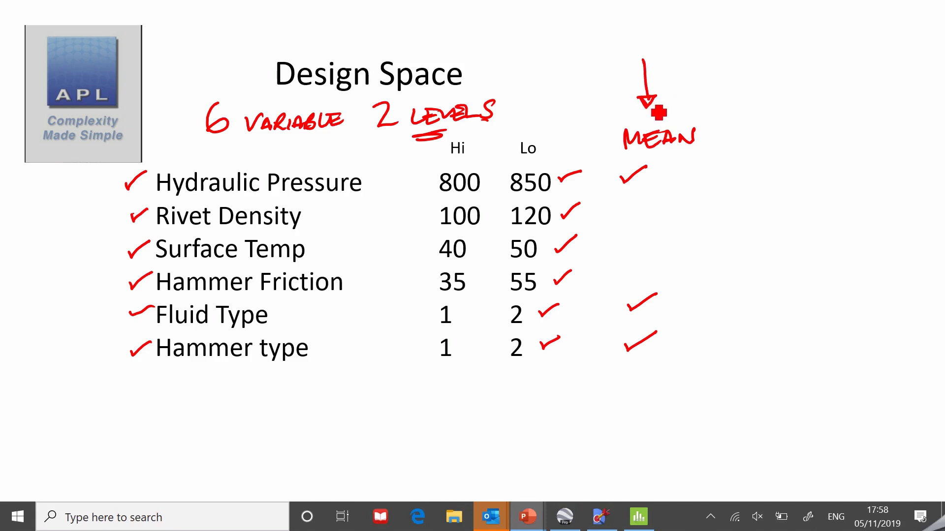
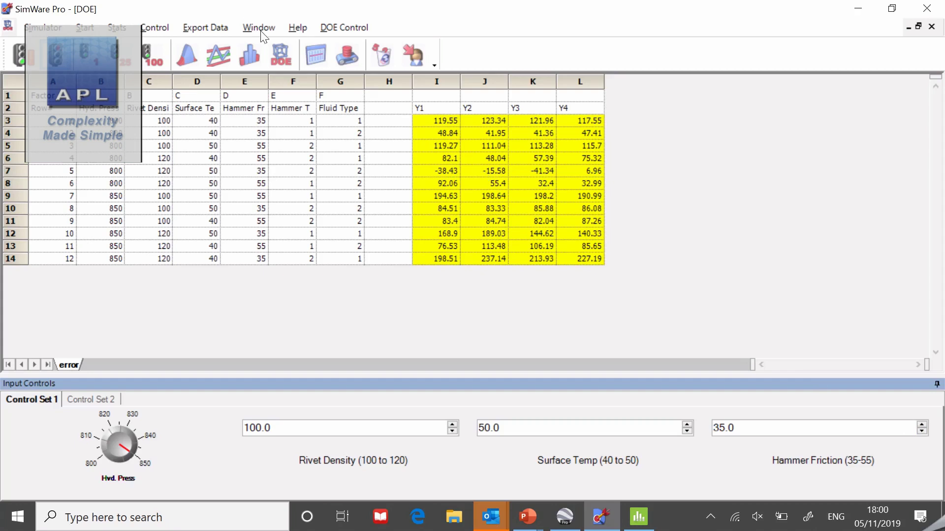
# In SimWare Pro, start a new two-level experiment design using 3 Factor Full Factorial (8 Runs)
pyautogui.click(283, 62)
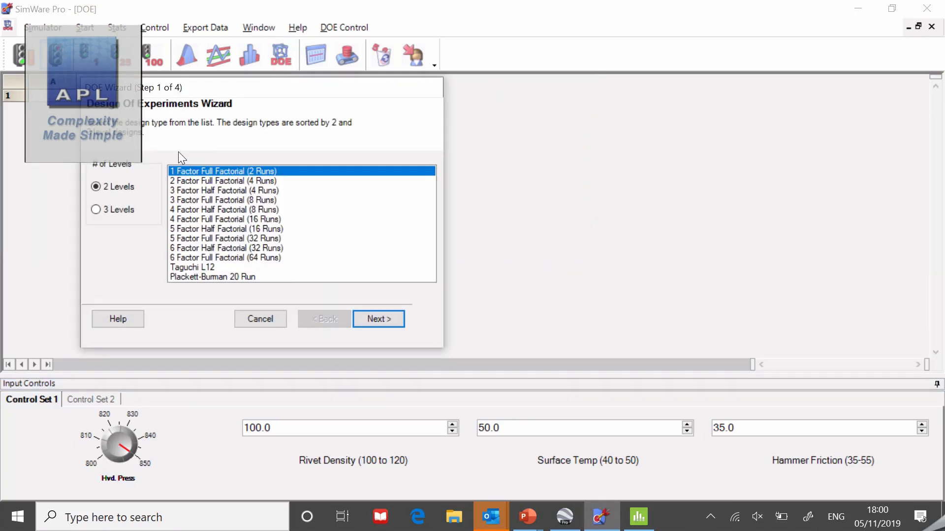
pyautogui.click(178, 200)
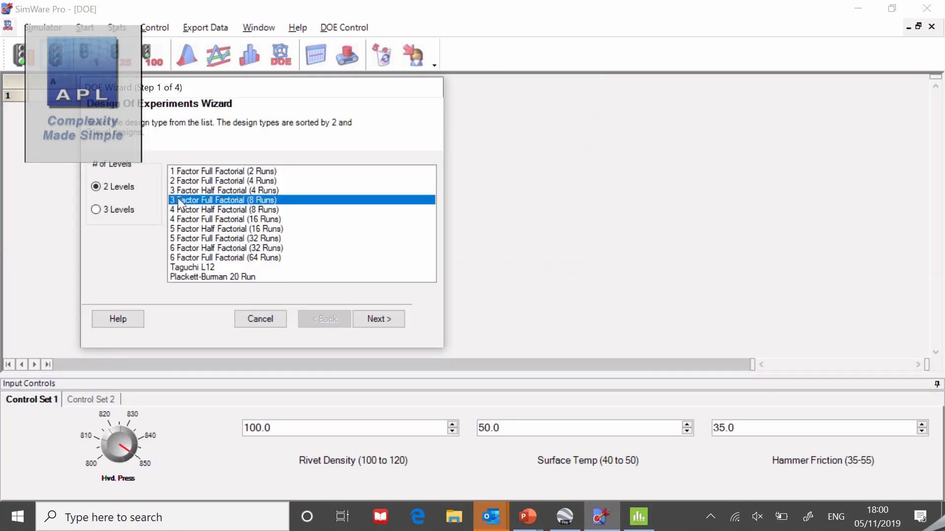
pyautogui.click(367, 318)
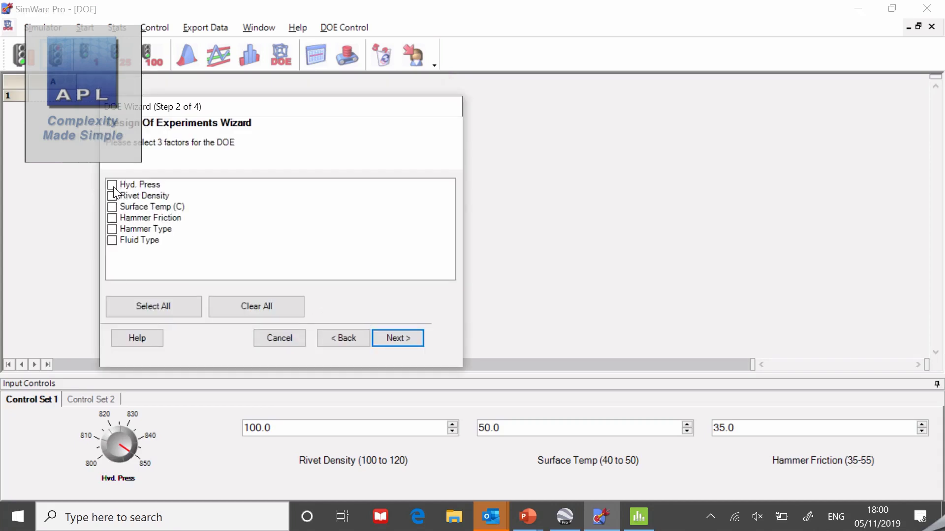
# Choose Hyd. Press, Hammer Type and Fluid Type as the factors and accept Hyd. Press levels of 800 and 850
pyautogui.click(113, 185)
pyautogui.click(112, 229)
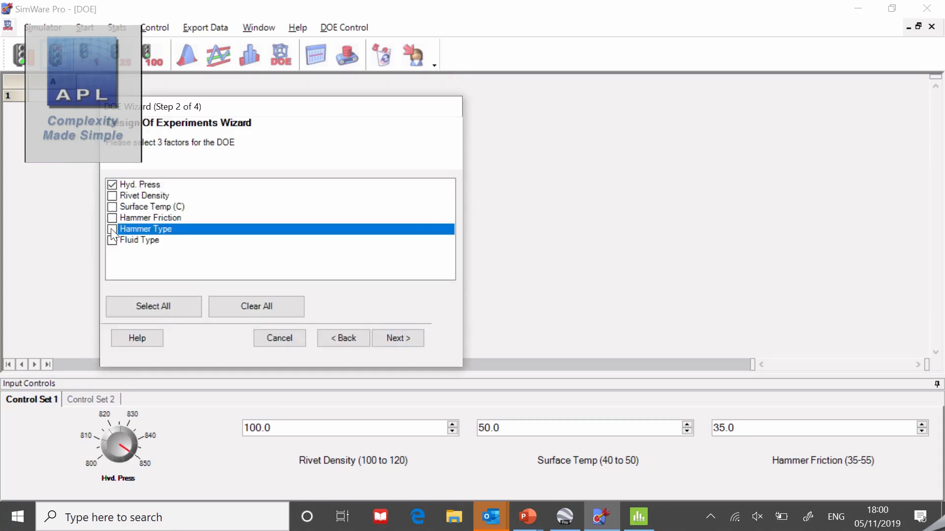
pyautogui.click(112, 240)
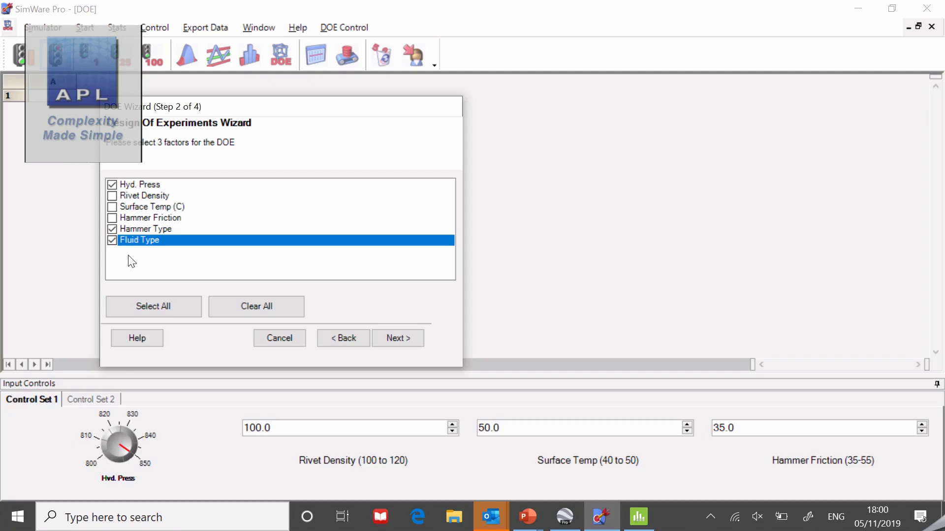
pyautogui.click(398, 338)
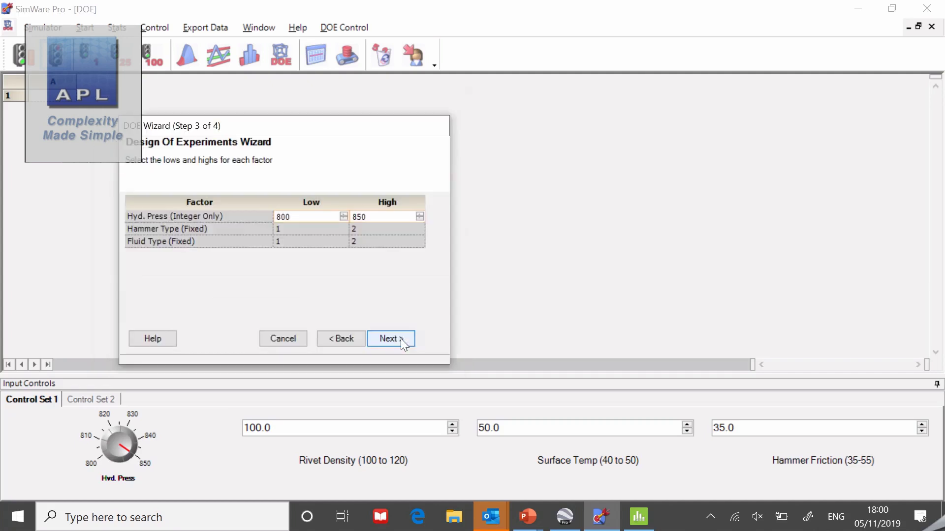
pyautogui.click(401, 338)
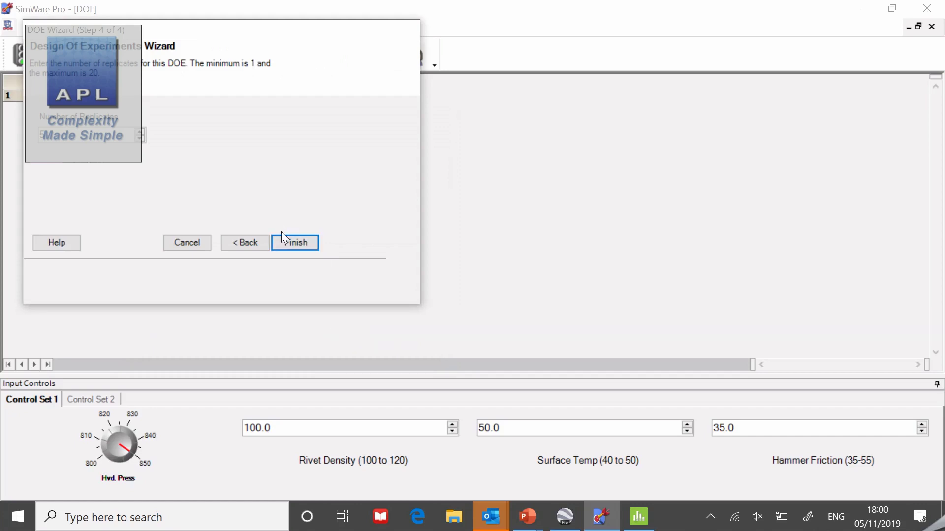
pyautogui.click(494, 308)
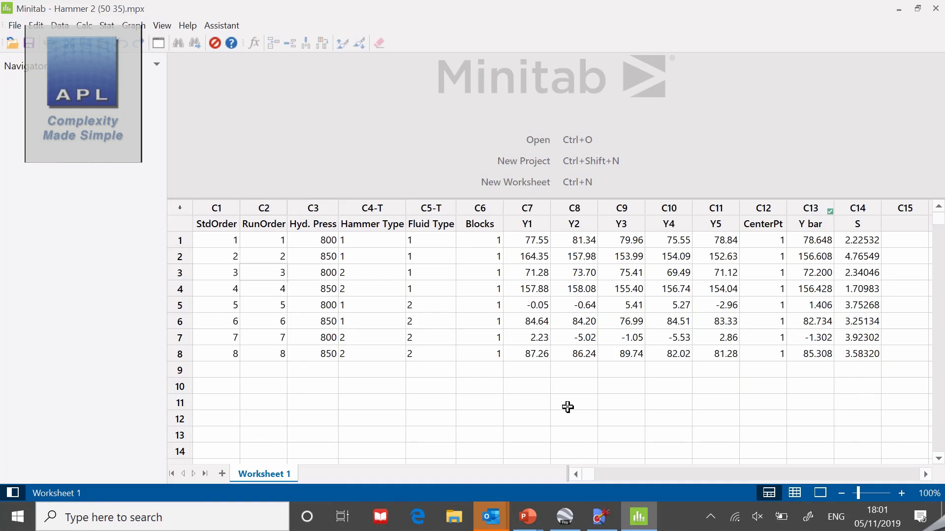
pyautogui.click(110, 31)
pyautogui.moveTo(148, 91)
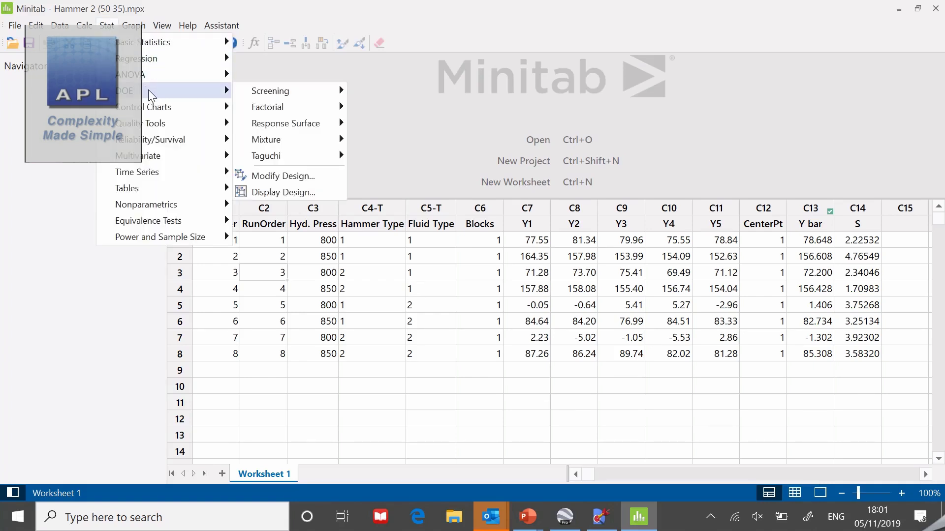
pyautogui.moveTo(265, 112)
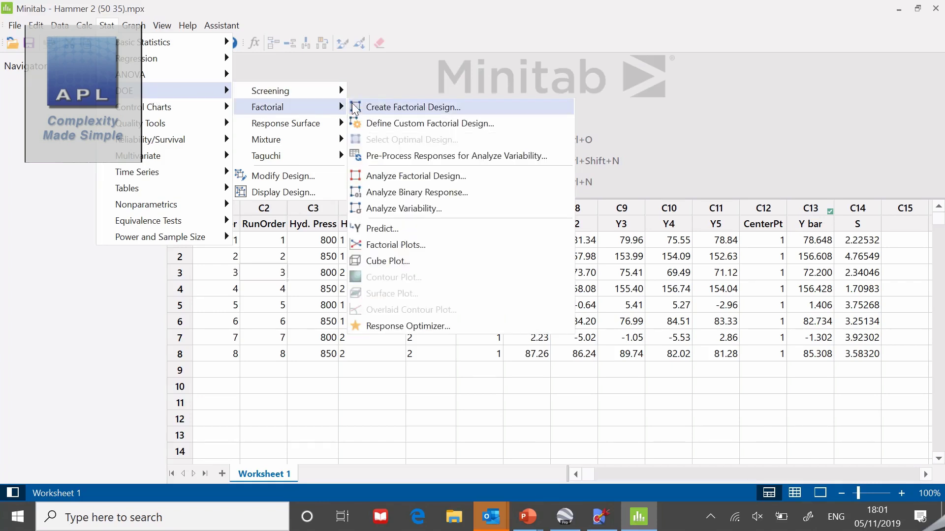
pyautogui.click(397, 176)
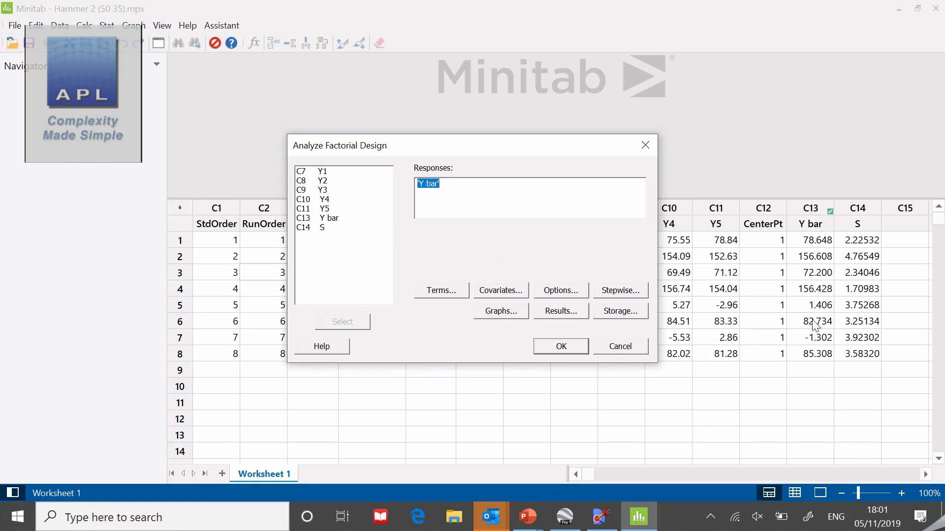
pyautogui.click(620, 347)
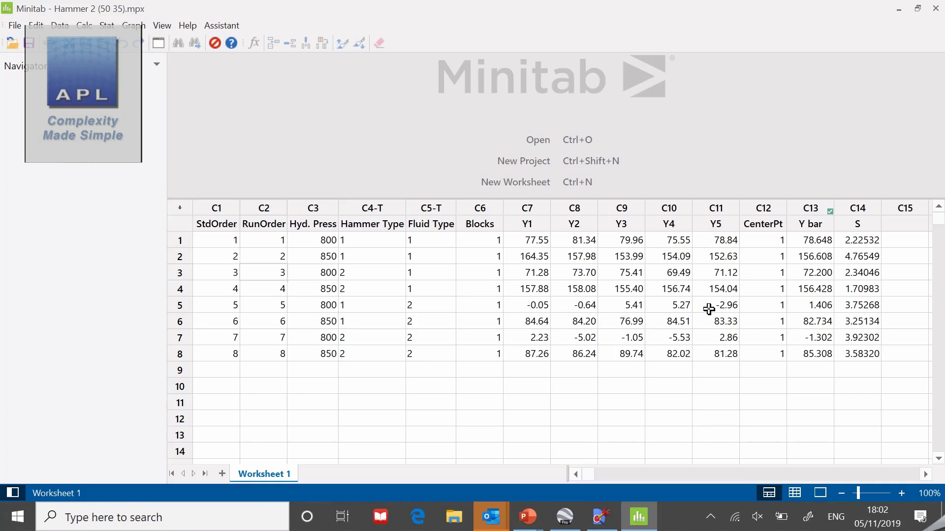
# Examine the replicate results Y1 to Y5 of runs 1 and 4 in the worksheet
pyautogui.click(527, 241)
pyautogui.moveTo(566, 240); pyautogui.dragTo(716, 240)
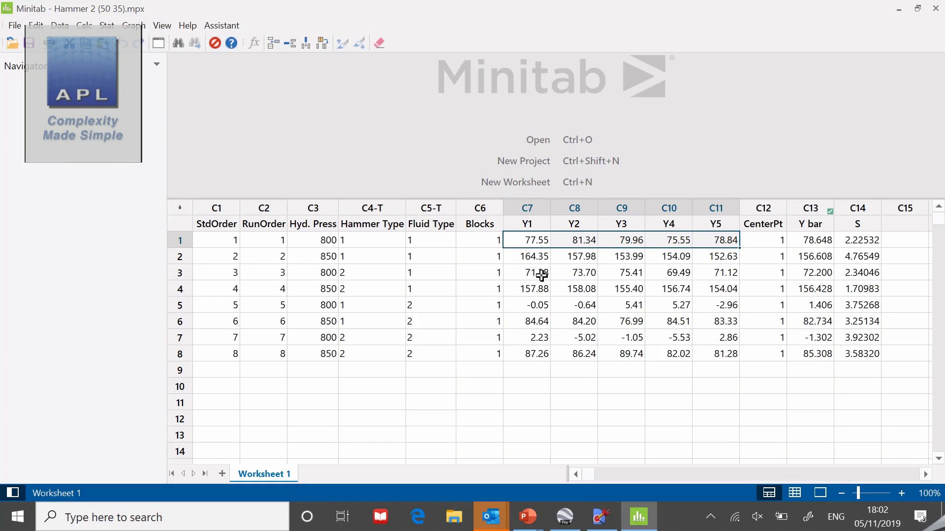
pyautogui.moveTo(551, 289); pyautogui.dragTo(714, 291)
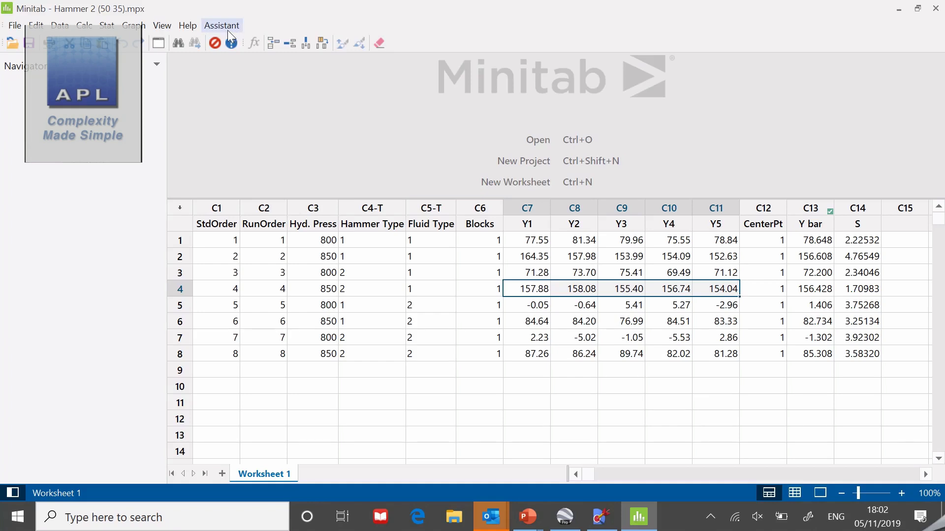
# Start a factorial design analysis with Y bar as the response and include model terms up through order 2
pyautogui.click(107, 26)
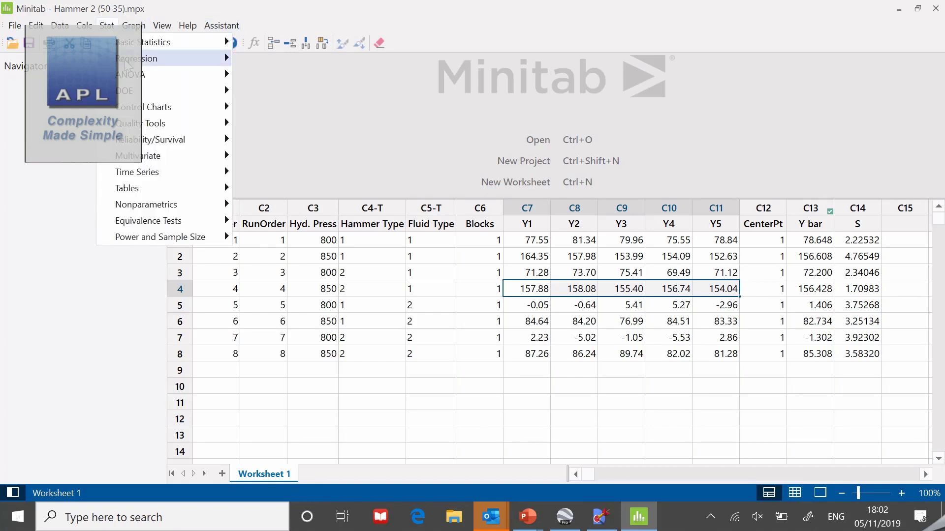
pyautogui.moveTo(153, 93)
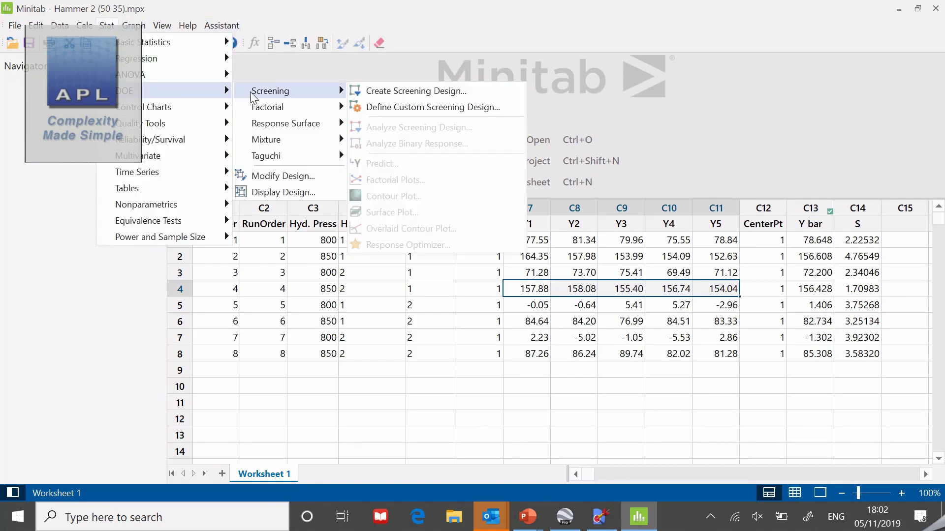
pyautogui.moveTo(261, 109)
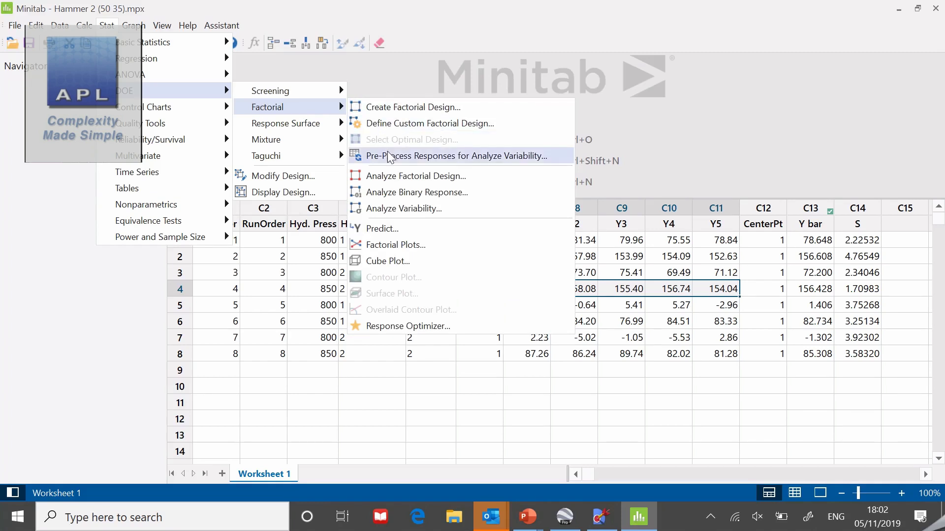
pyautogui.click(394, 176)
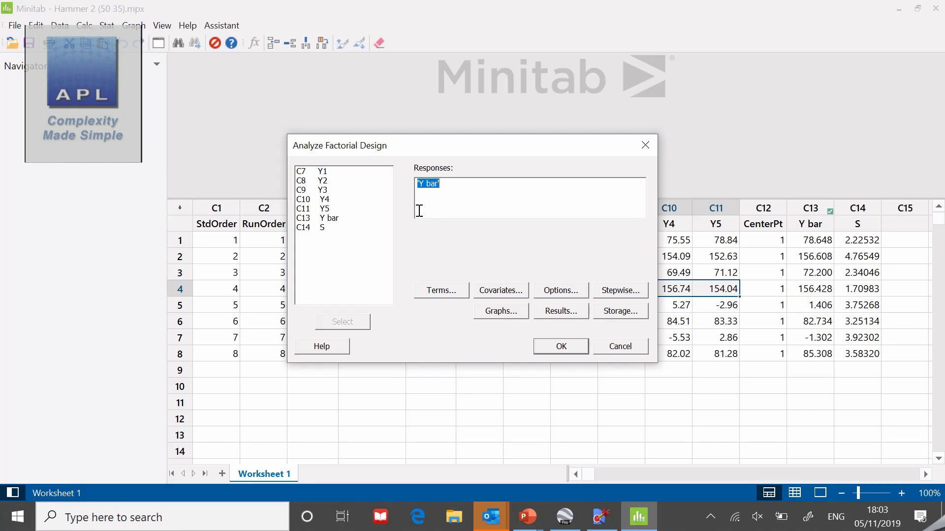
pyautogui.click(448, 292)
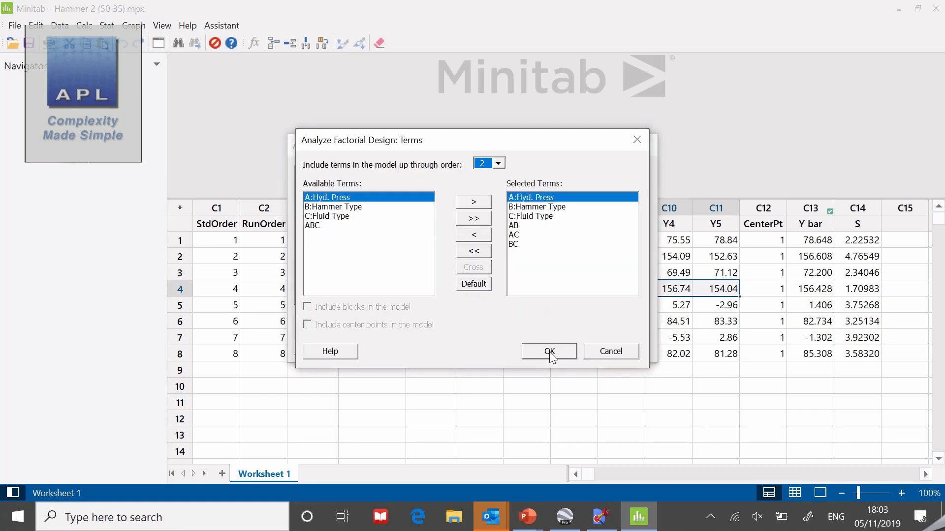
pyautogui.click(501, 165)
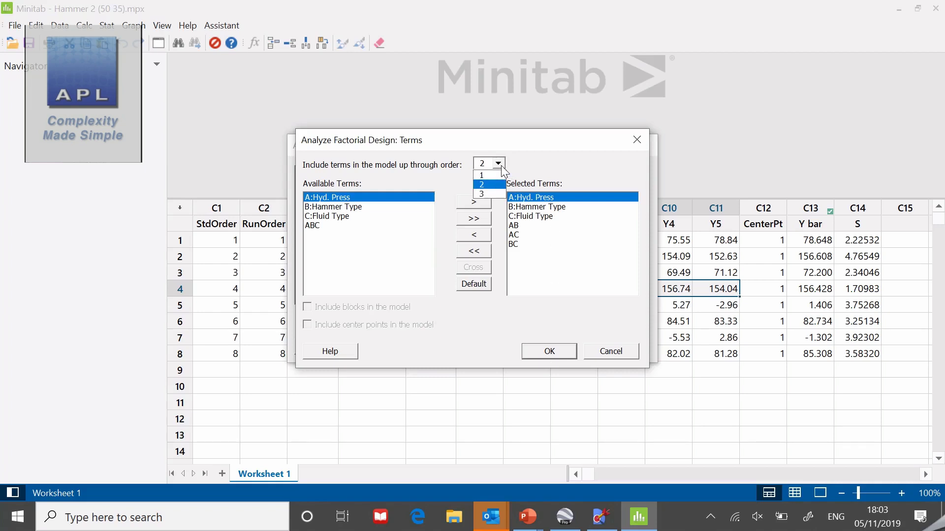
pyautogui.click(487, 194)
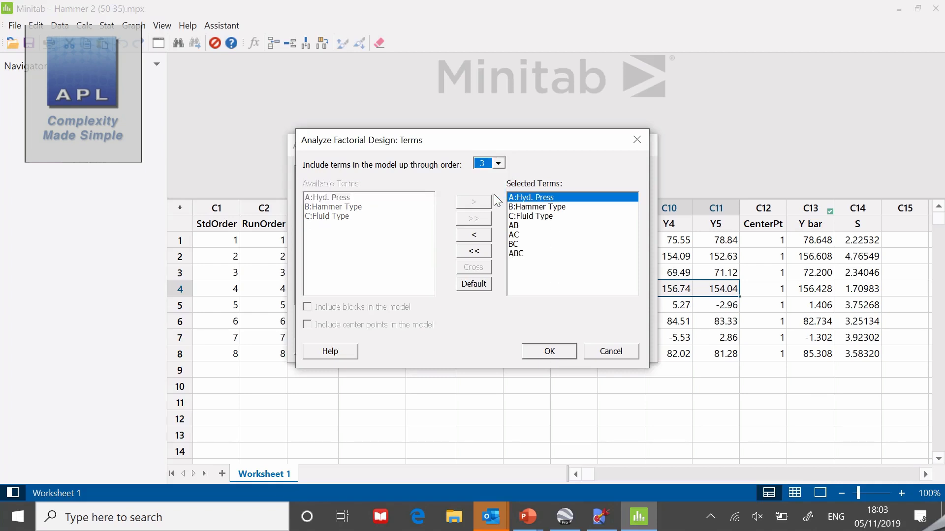
pyautogui.click(500, 165)
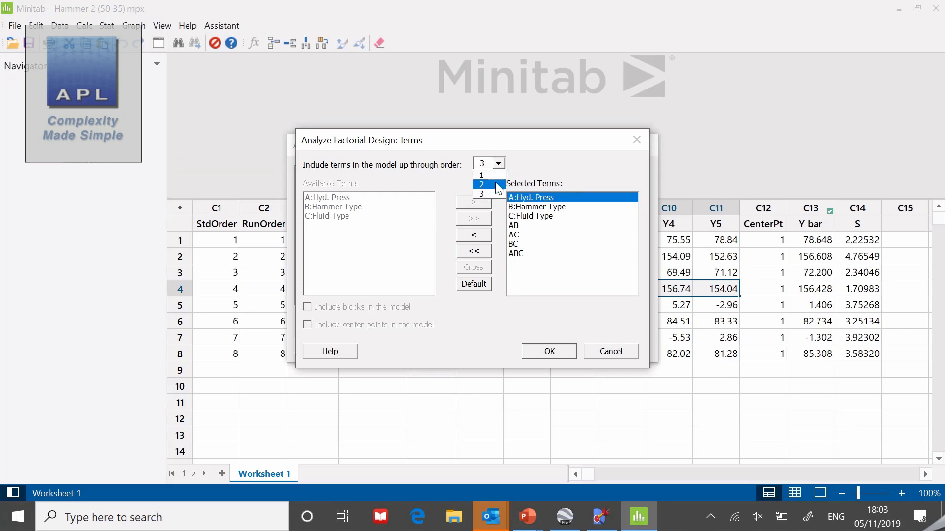
pyautogui.click(496, 184)
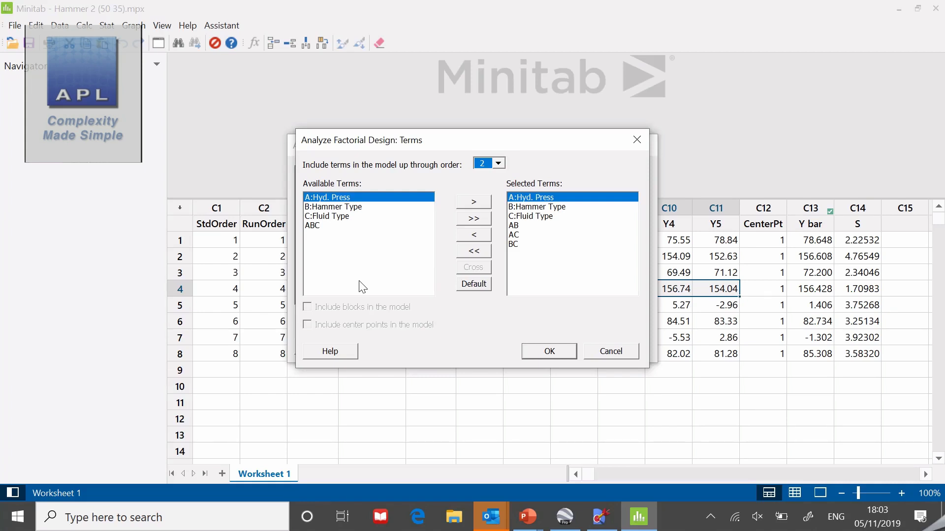
pyautogui.click(542, 350)
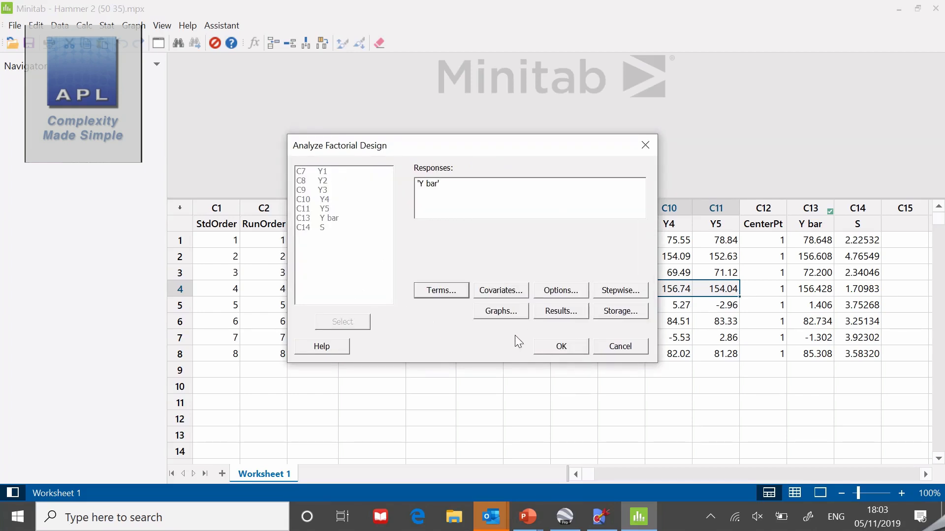
# Accept the Pareto effects plot and the two-sided 95 confidence level with no transformation for the analysis
pyautogui.click(501, 313)
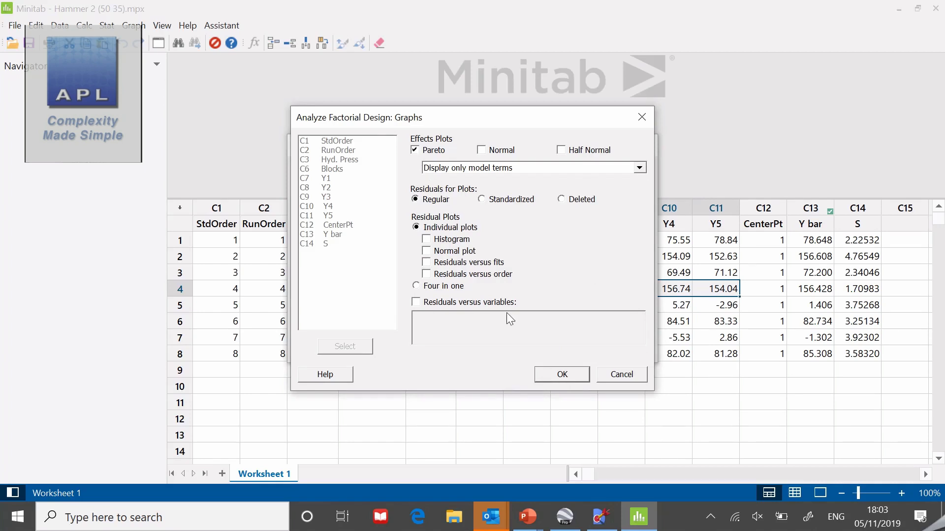
pyautogui.click(561, 375)
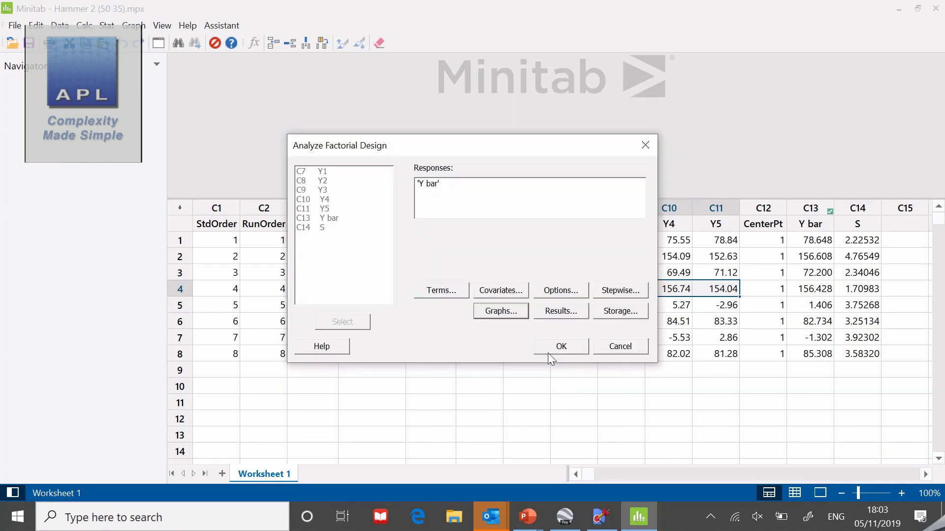
pyautogui.click(556, 295)
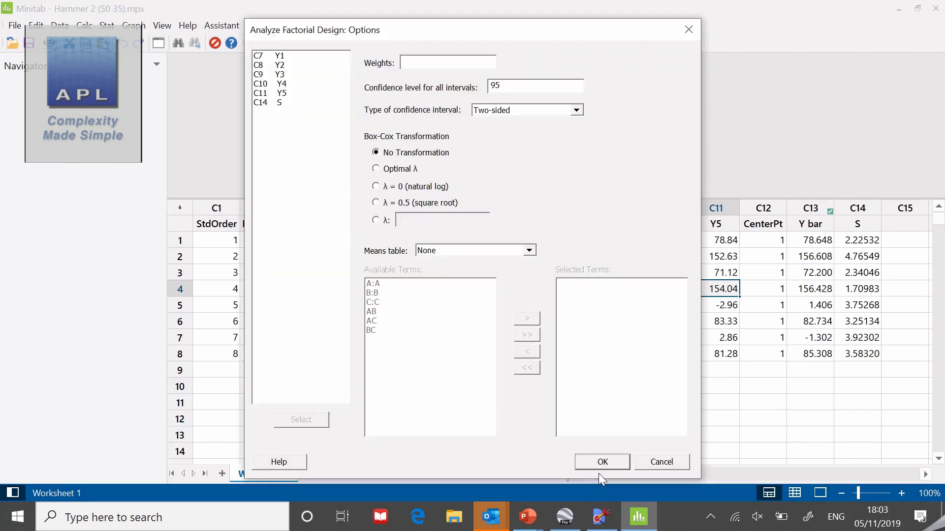
pyautogui.click(601, 462)
# Limit the displayed results to Coefficients, excluding method, analysis of variance, model summary, regression equation, alias structure, and fits and diagnostics
pyautogui.click(568, 312)
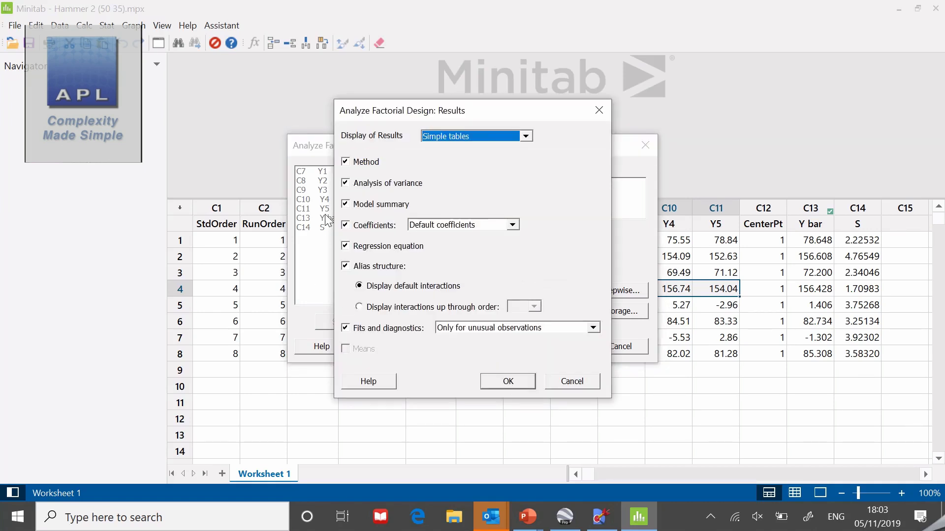
pyautogui.click(346, 163)
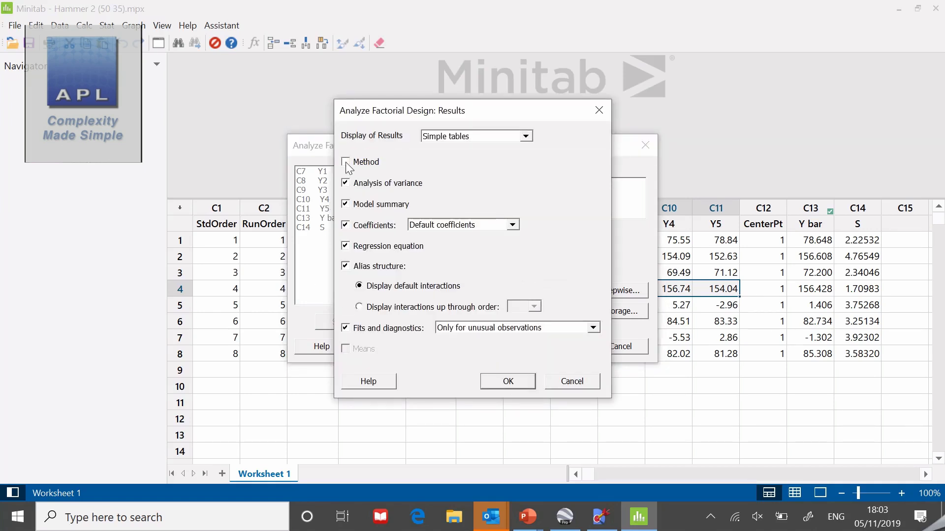
pyautogui.click(348, 186)
pyautogui.click(346, 205)
pyautogui.click(346, 247)
pyautogui.click(346, 268)
pyautogui.click(346, 329)
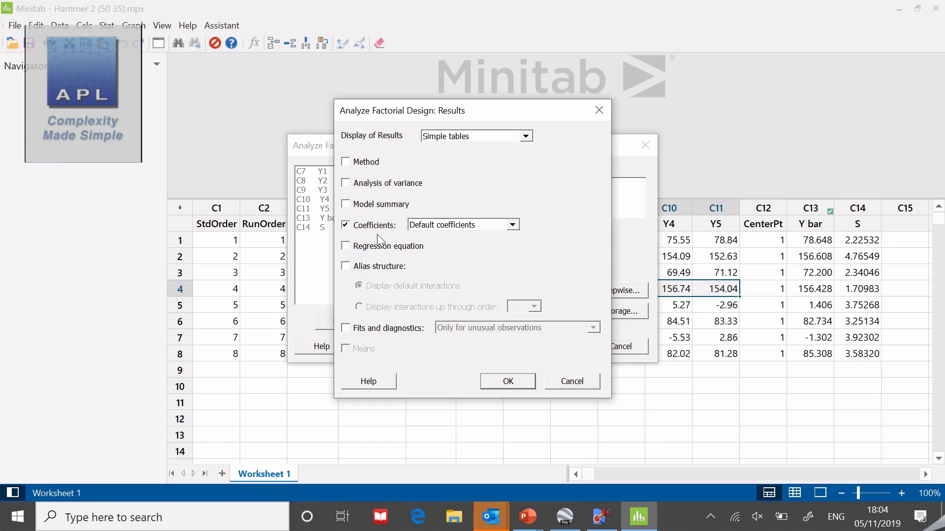
pyautogui.click(508, 382)
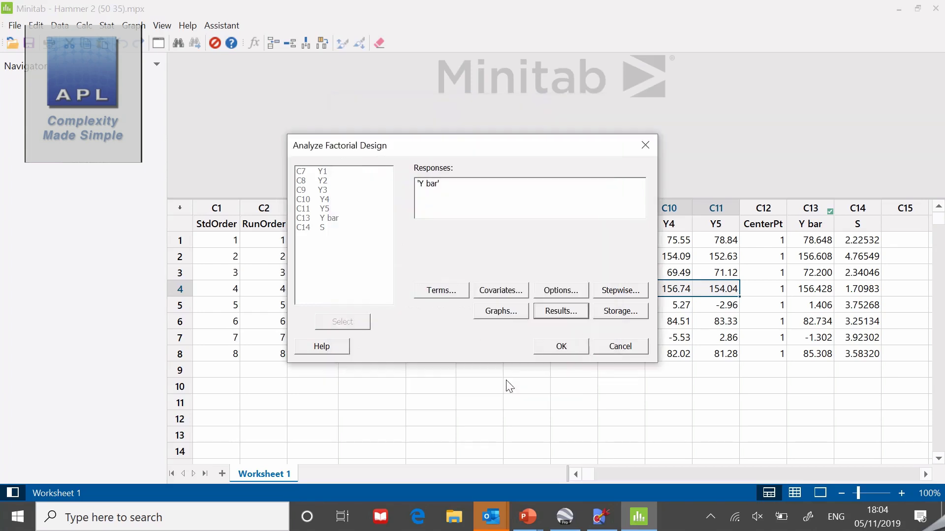
# Run the factorial analysis of Y bar and enlarge the output area to show the full coefficients table
pyautogui.click(558, 351)
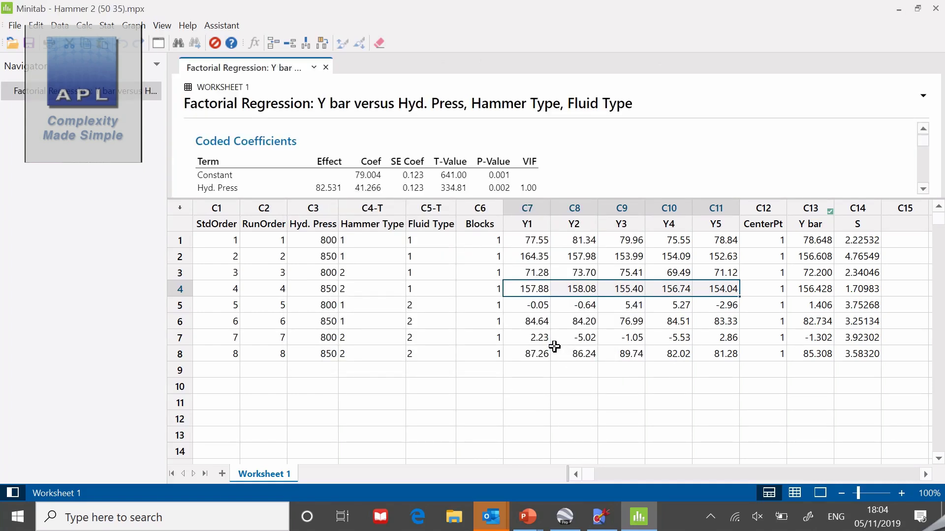
pyautogui.moveTo(611, 199); pyautogui.dragTo(629, 330)
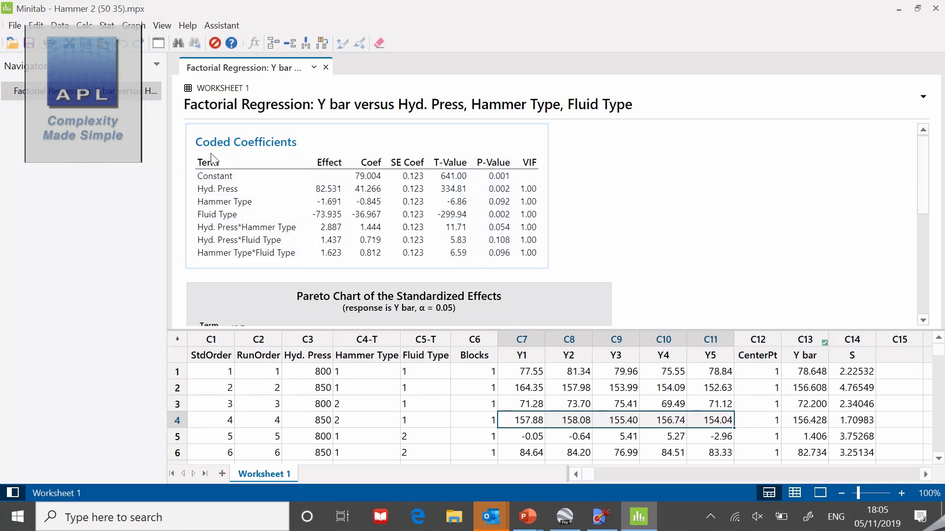
# Rerun the factorial analysis of Y bar with the BC and AC interaction terms removed from the model
pyautogui.click(107, 26)
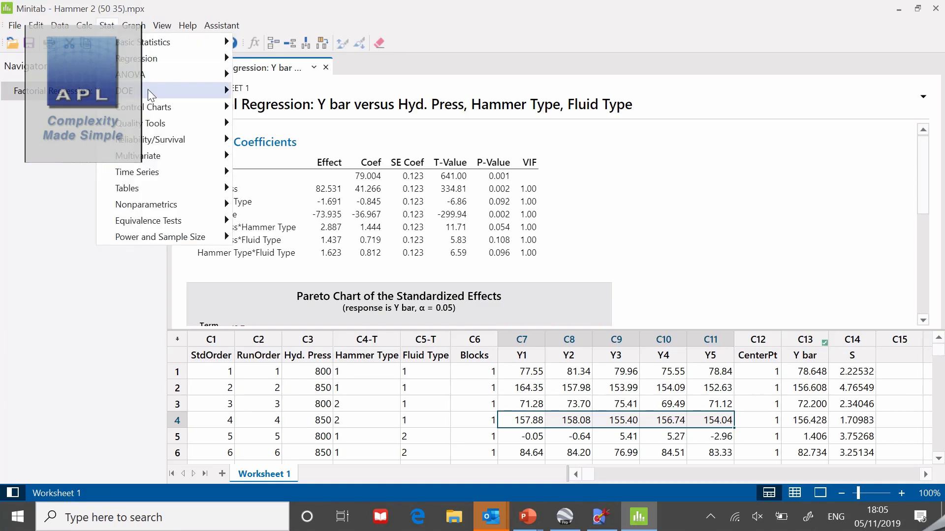
pyautogui.moveTo(154, 89)
pyautogui.moveTo(279, 108)
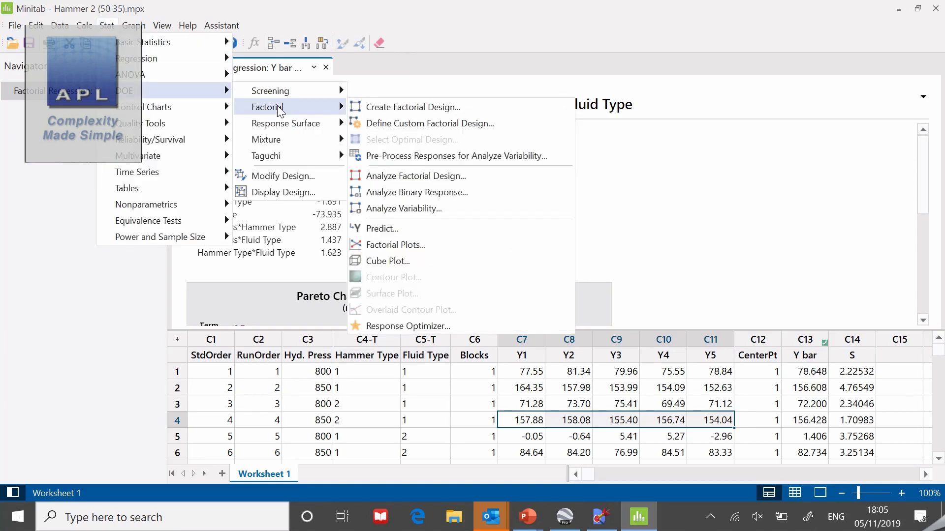
pyautogui.click(388, 177)
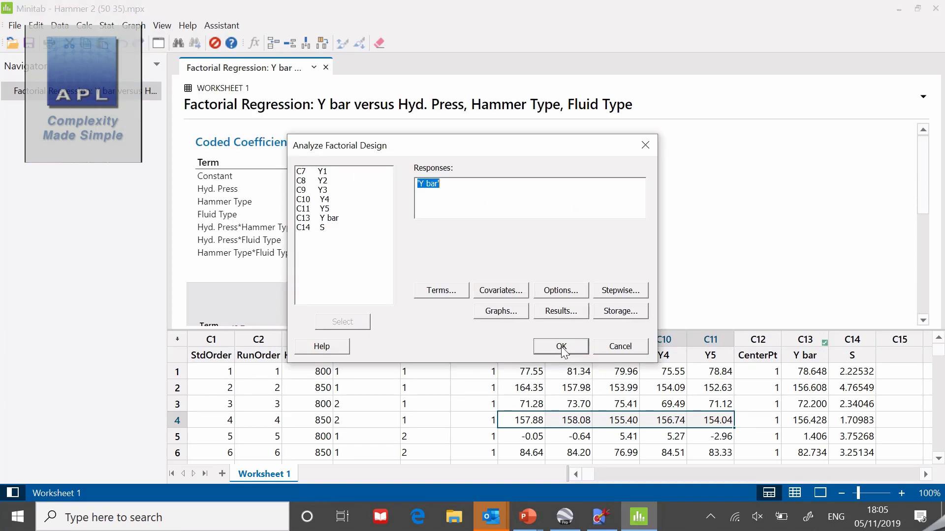
pyautogui.moveTo(511, 153); pyautogui.dragTo(788, 54)
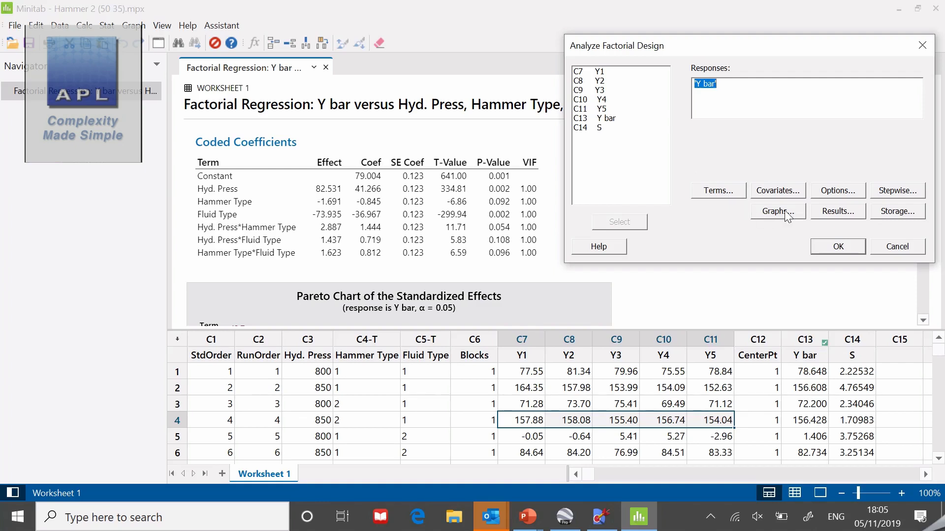
pyautogui.click(723, 192)
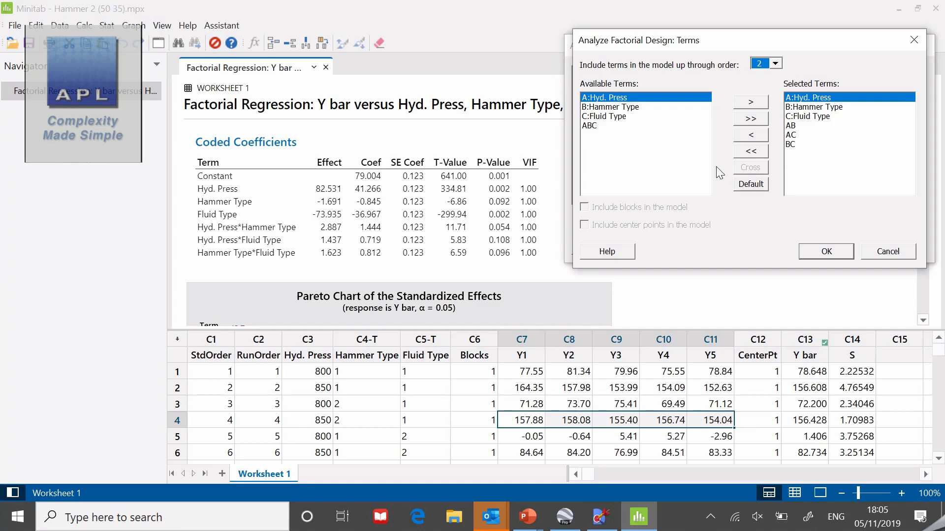
pyautogui.click(790, 144)
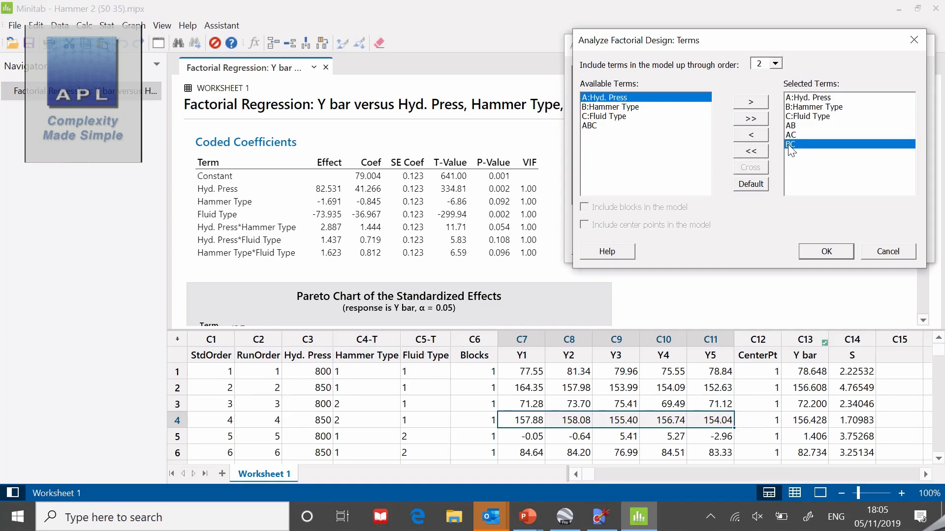
pyautogui.click(752, 136)
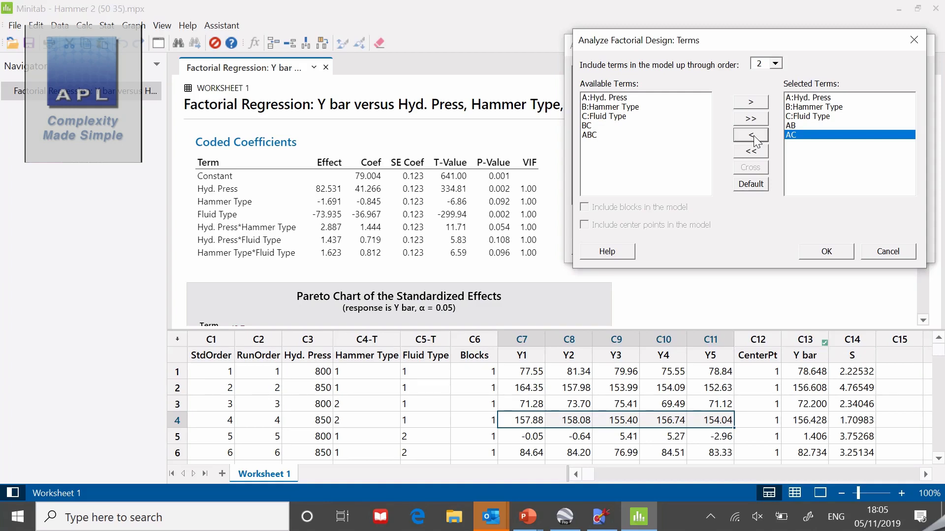
pyautogui.click(751, 136)
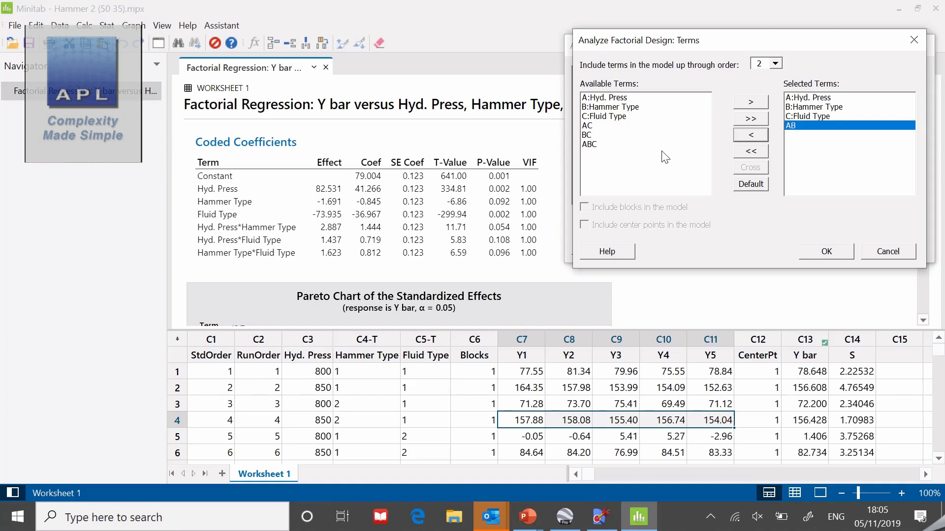
pyautogui.click(829, 250)
pyautogui.click(829, 250)
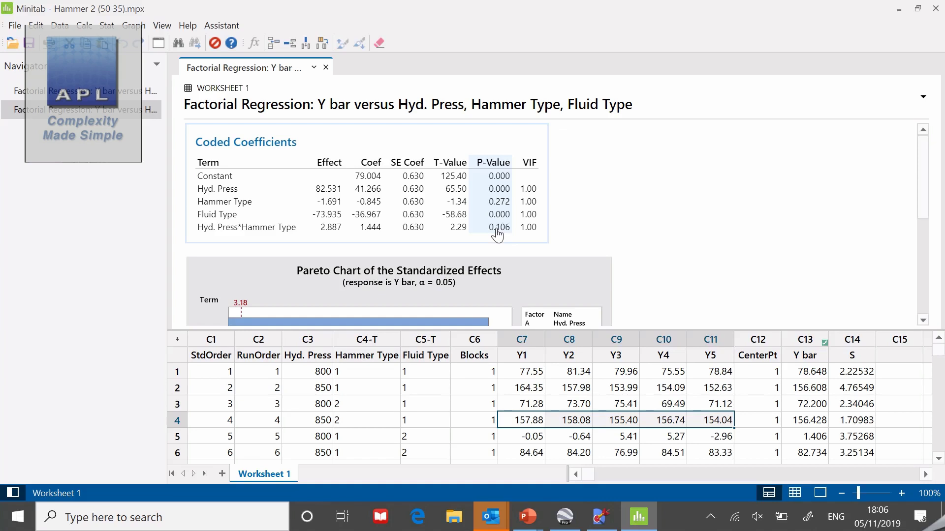
# Rerun the factorial analysis of Y bar with the AB interaction and the Hammer Type term removed from the model
pyautogui.click(110, 30)
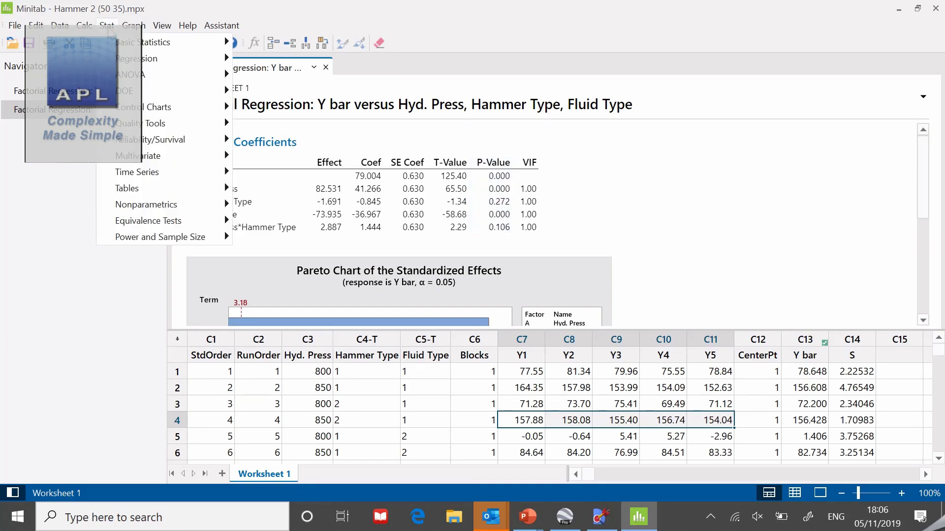
pyautogui.moveTo(138, 90)
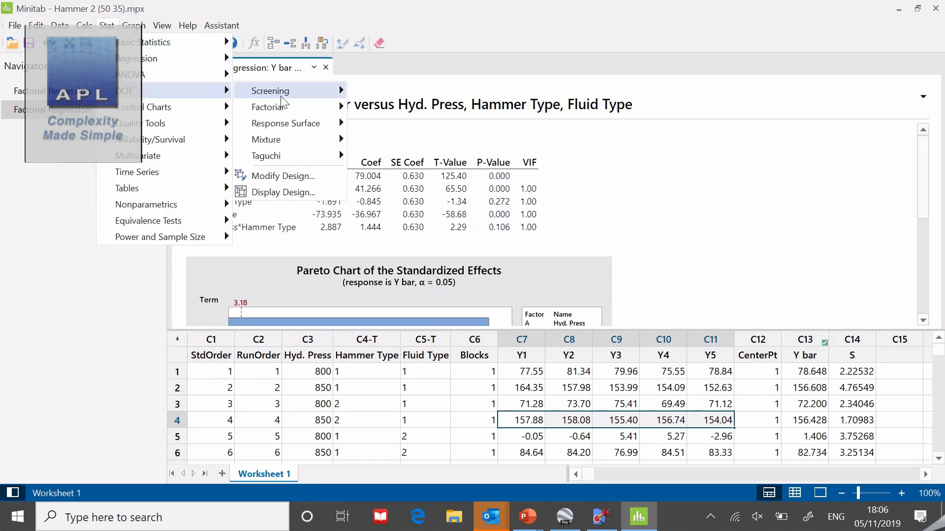
pyautogui.moveTo(284, 110)
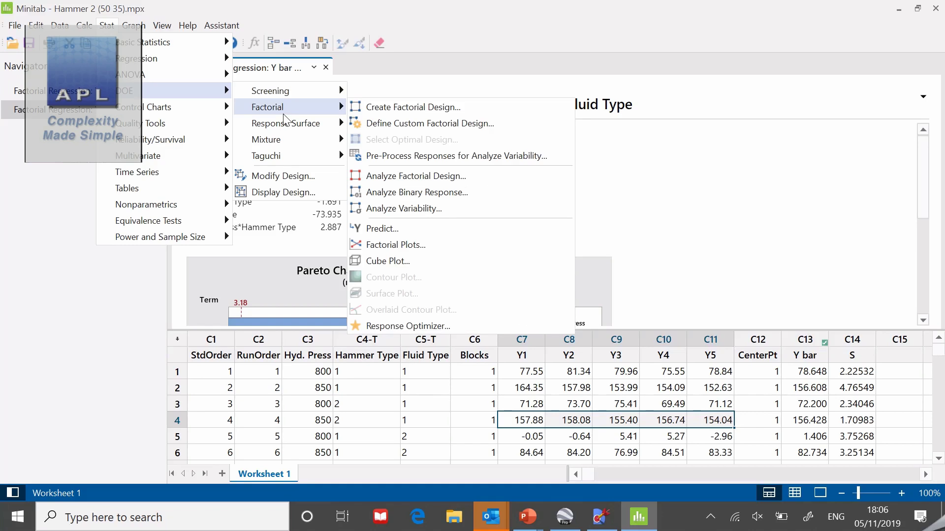
pyautogui.click(389, 176)
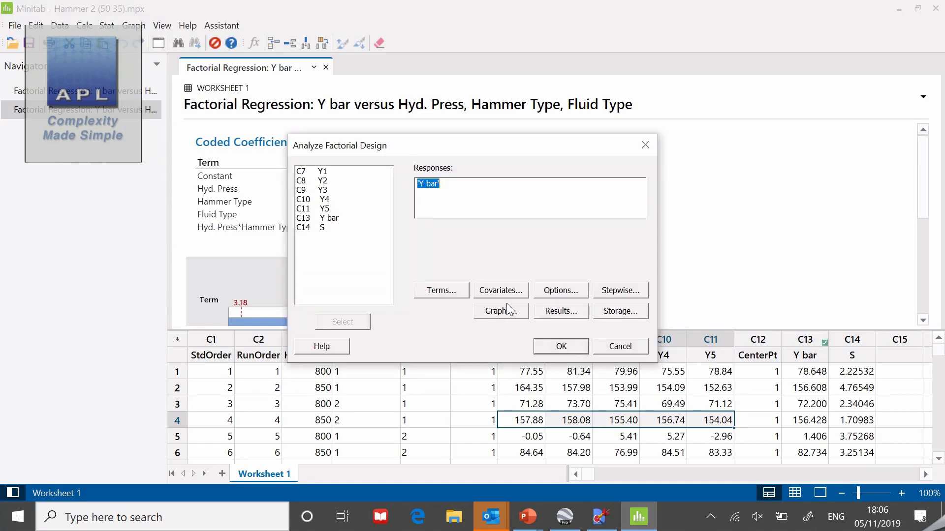
pyautogui.click(450, 291)
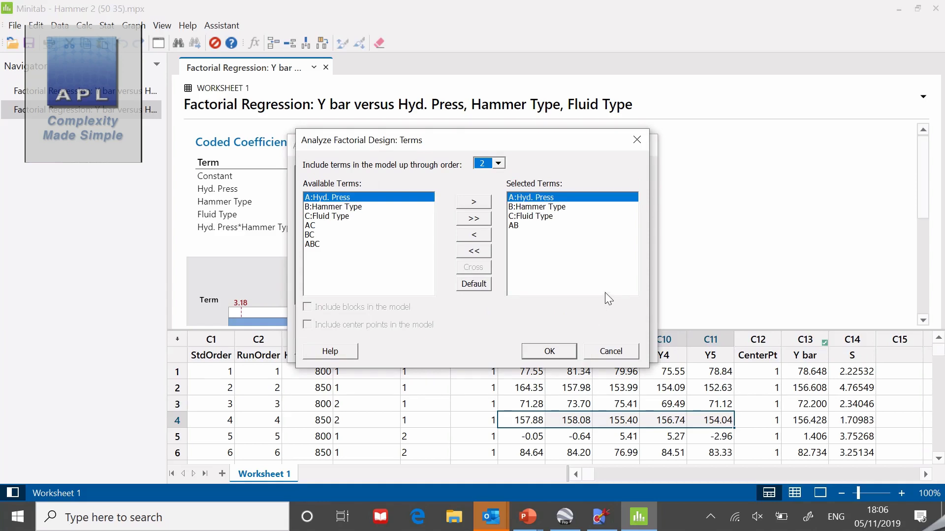
pyautogui.click(512, 226)
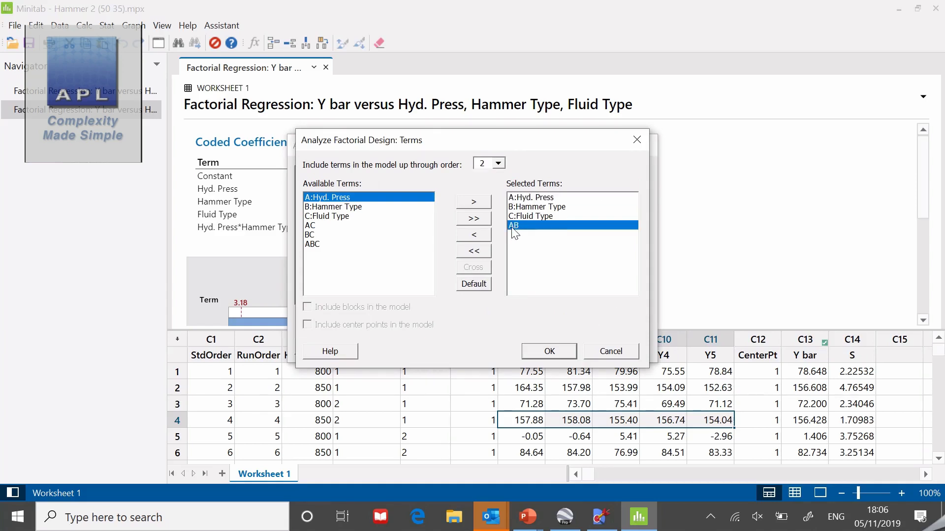
pyautogui.click(476, 236)
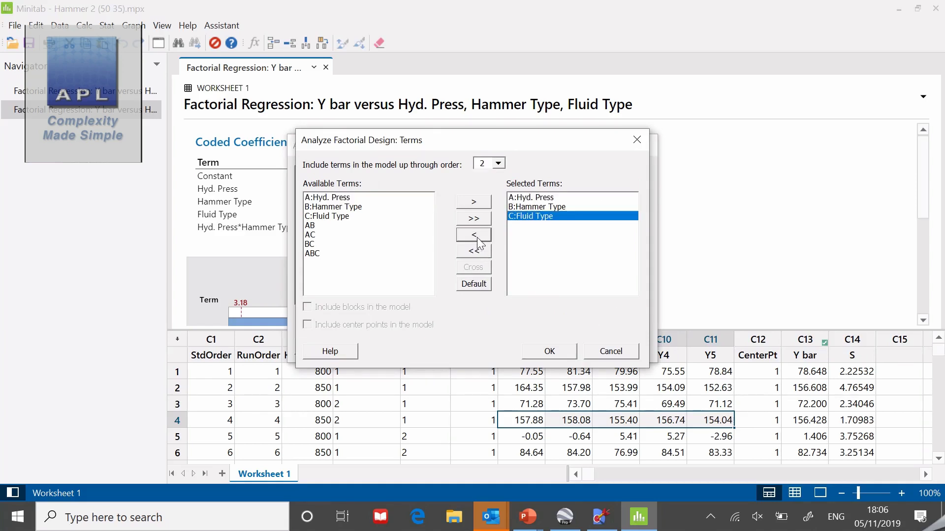
pyautogui.click(518, 207)
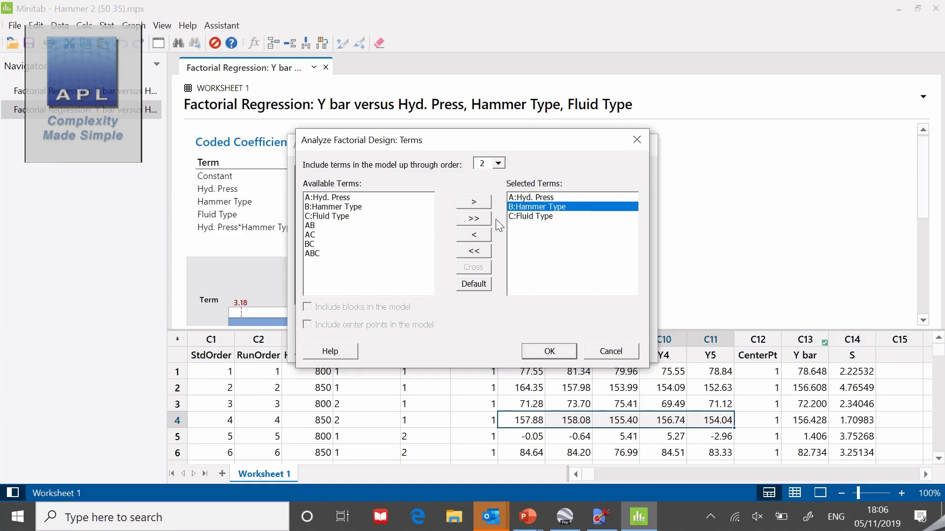
pyautogui.click(475, 236)
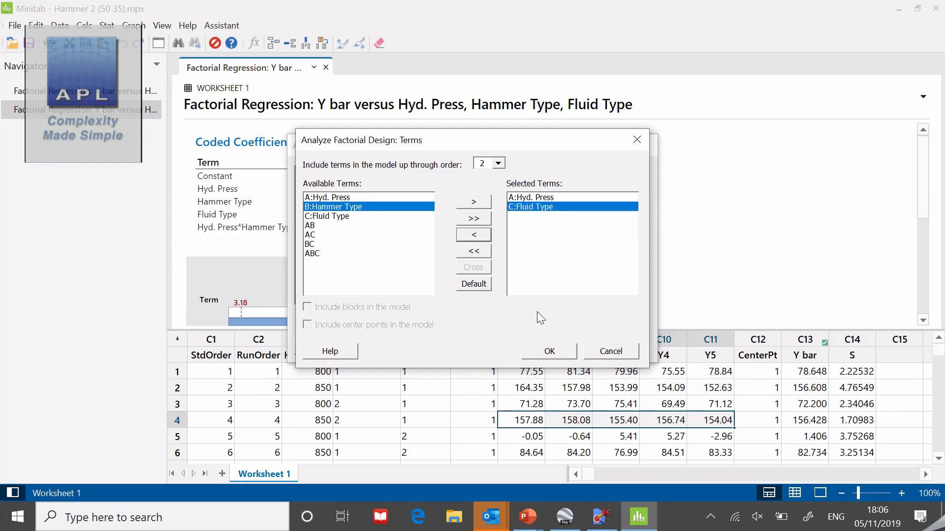
pyautogui.click(550, 351)
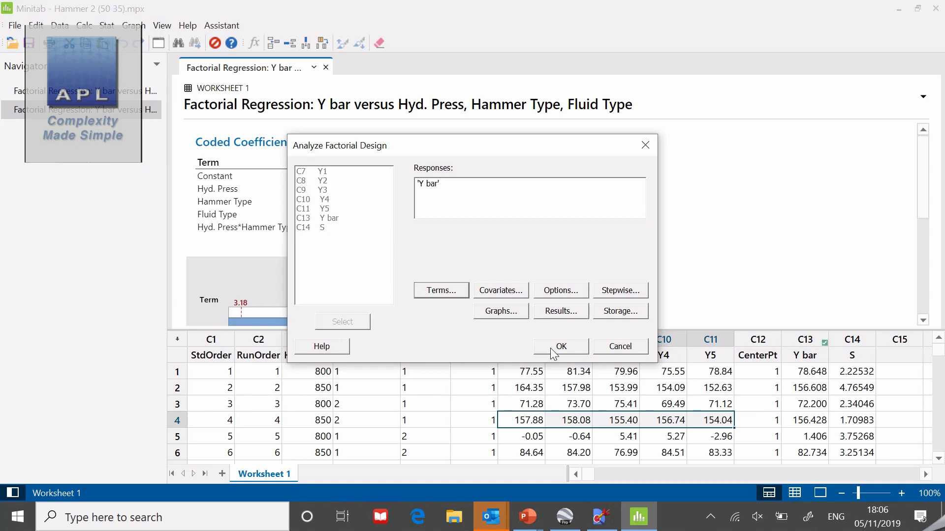
pyautogui.click(550, 348)
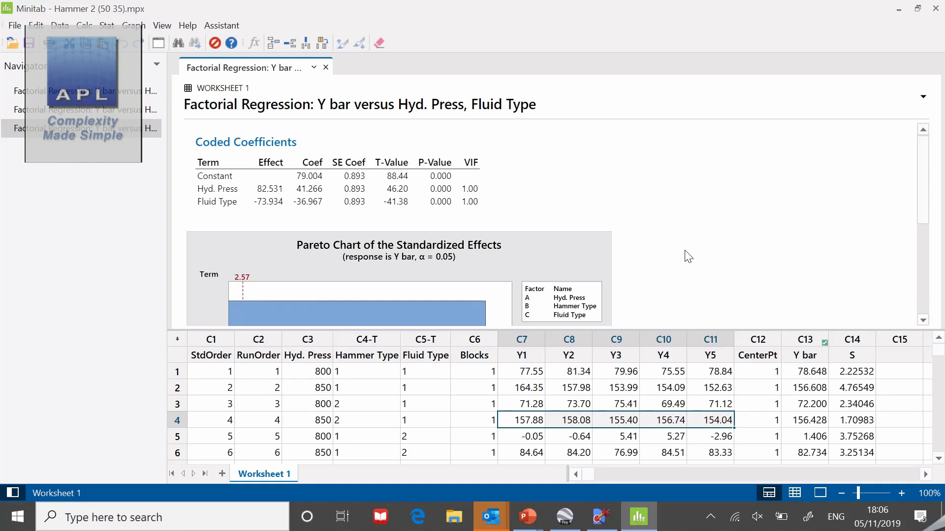
# Run the Response Optimizer on the factorial model with the Y bar goal set to Target and a target value of 0
pyautogui.click(113, 29)
pyautogui.moveTo(145, 92)
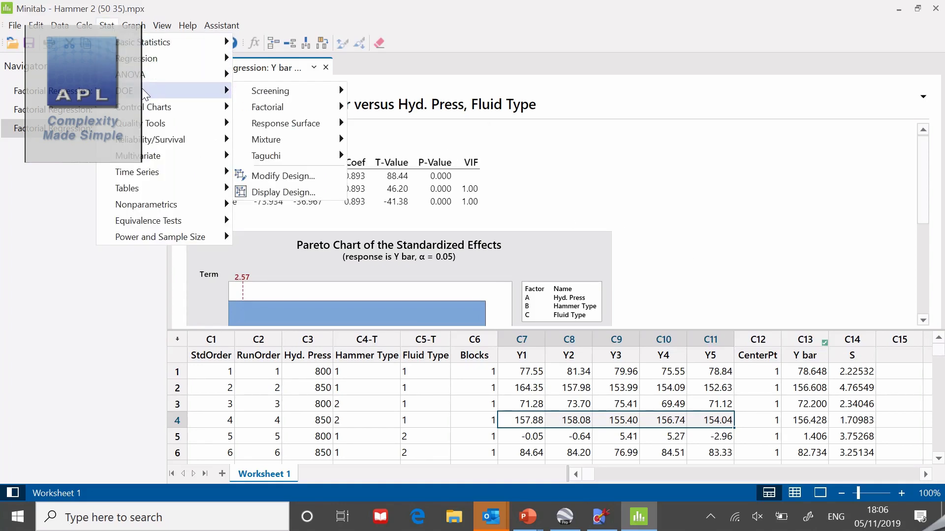
pyautogui.moveTo(268, 92)
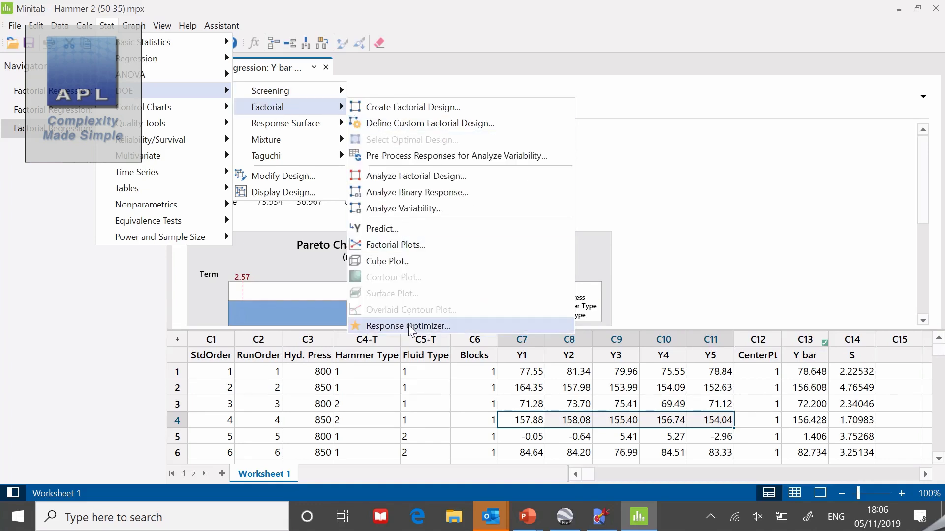
pyautogui.click(408, 326)
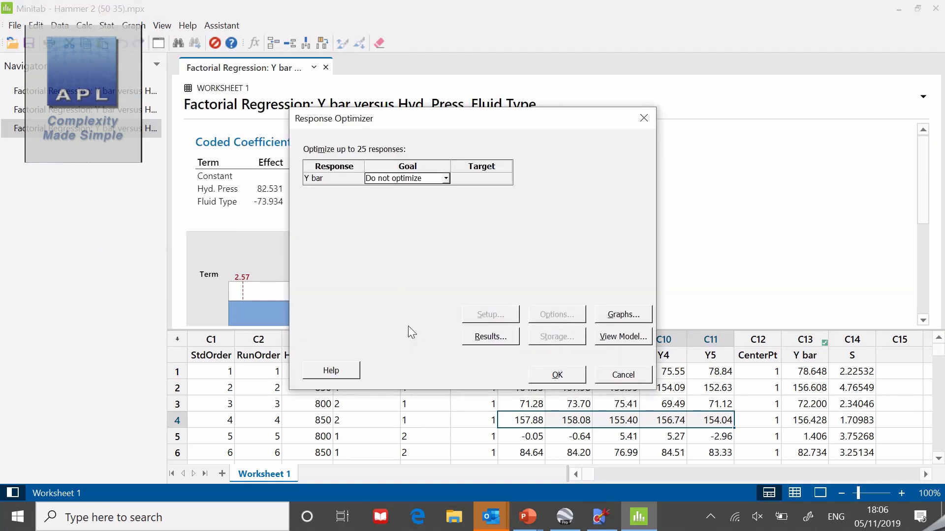
pyautogui.click(447, 181)
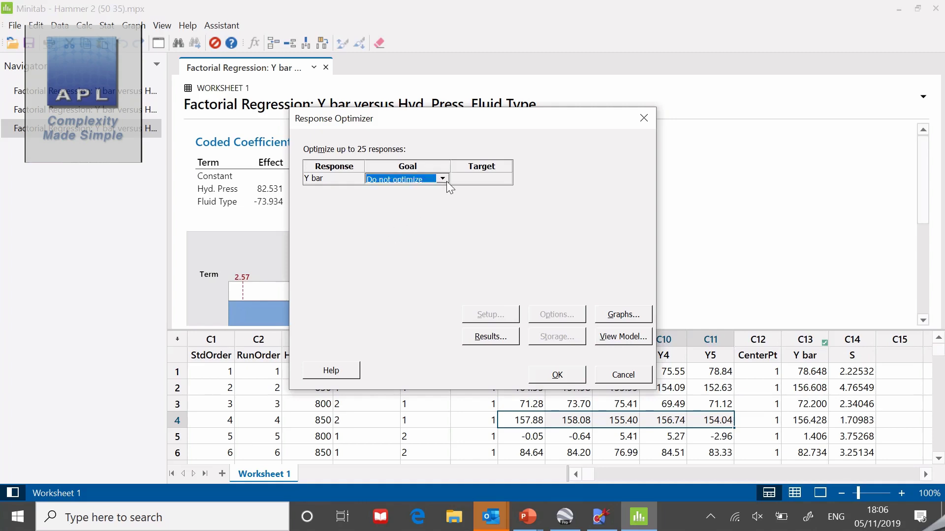
pyautogui.click(447, 181)
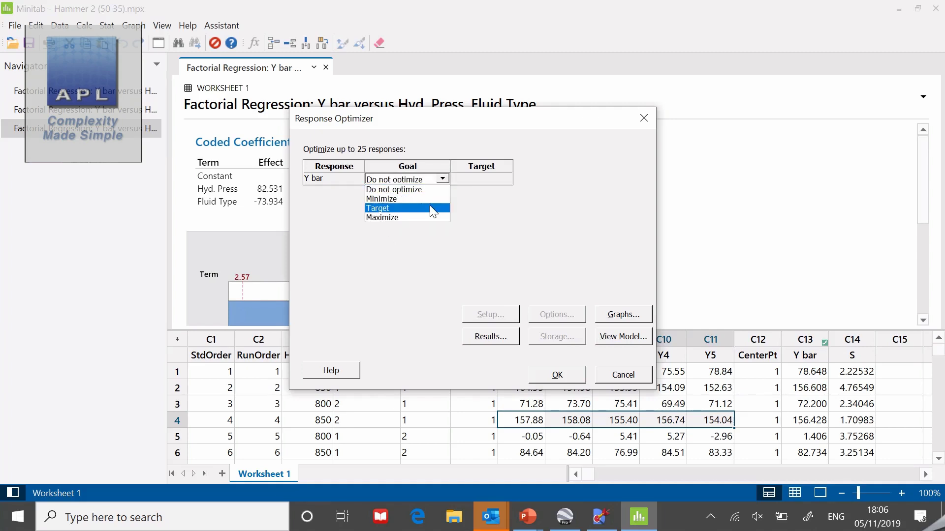
pyautogui.click(430, 205)
pyautogui.click(460, 178)
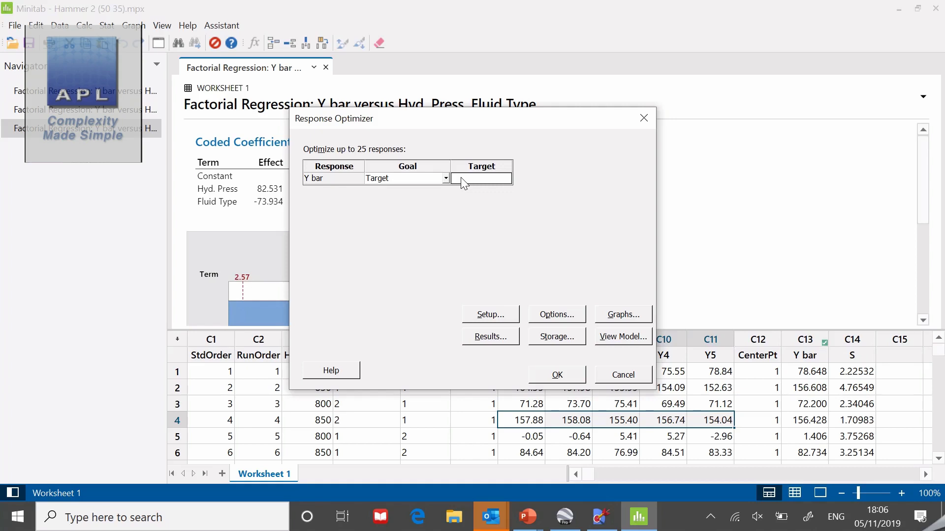
pyautogui.write('0')
pyautogui.click(558, 375)
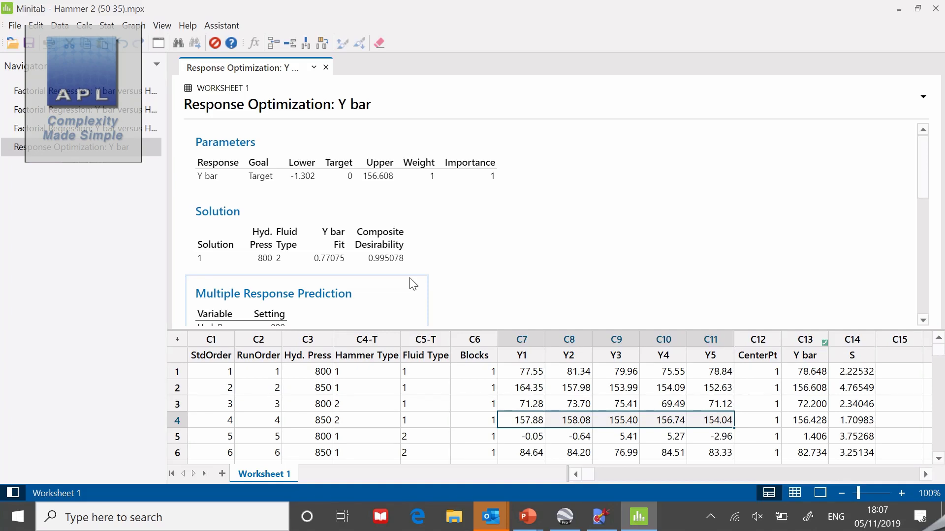
# Switch to SimWare Pro, set the hydraulic pressure to 800 and check the hammer and fluid type selections
pyautogui.click(601, 518)
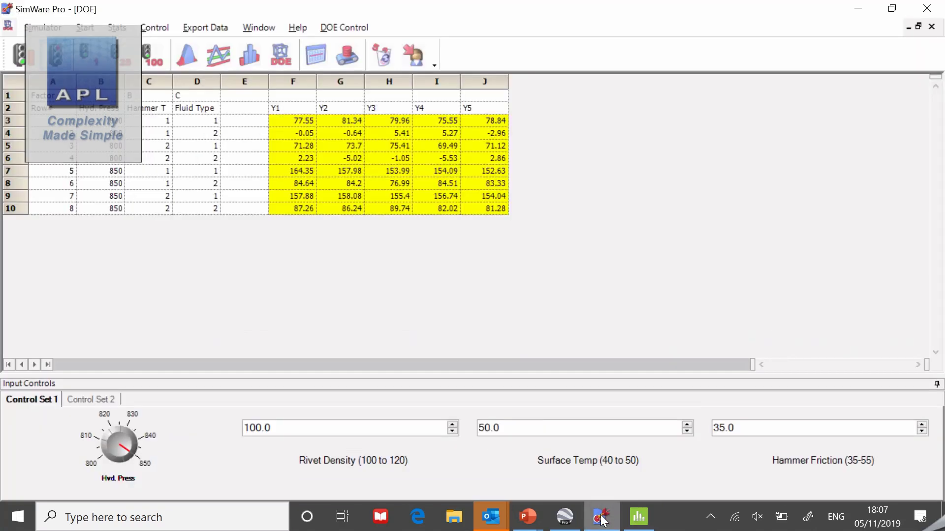
pyautogui.click(101, 461)
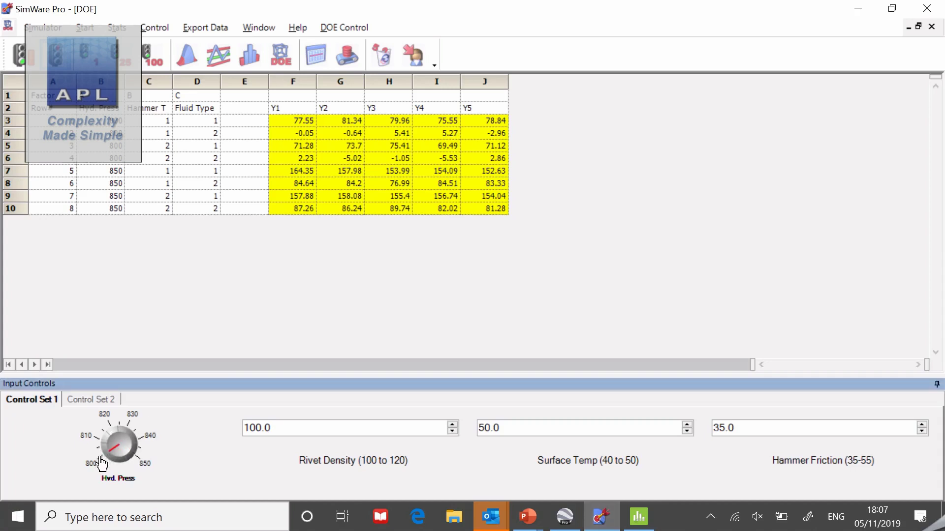
pyautogui.click(81, 400)
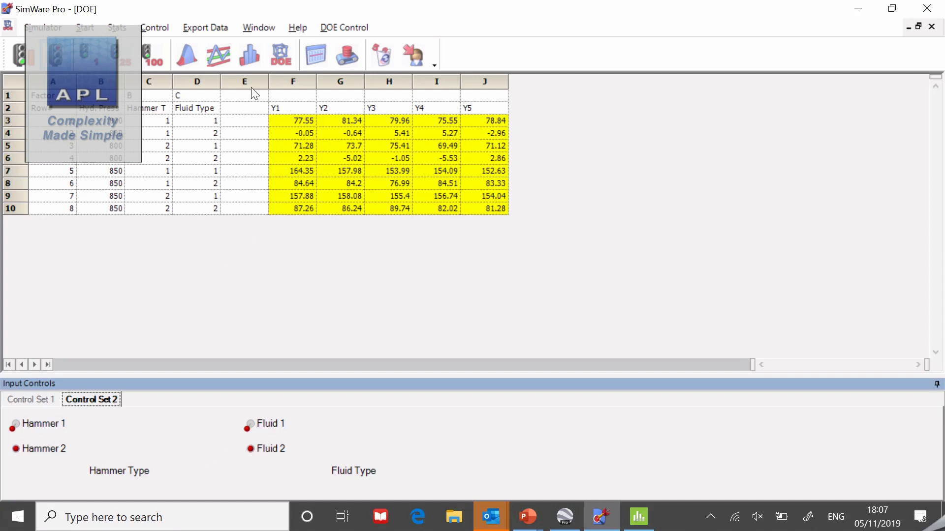
# Display the error Cpk chart, clear the existing data and simulate 100 new results at the current settings
pyautogui.click(188, 58)
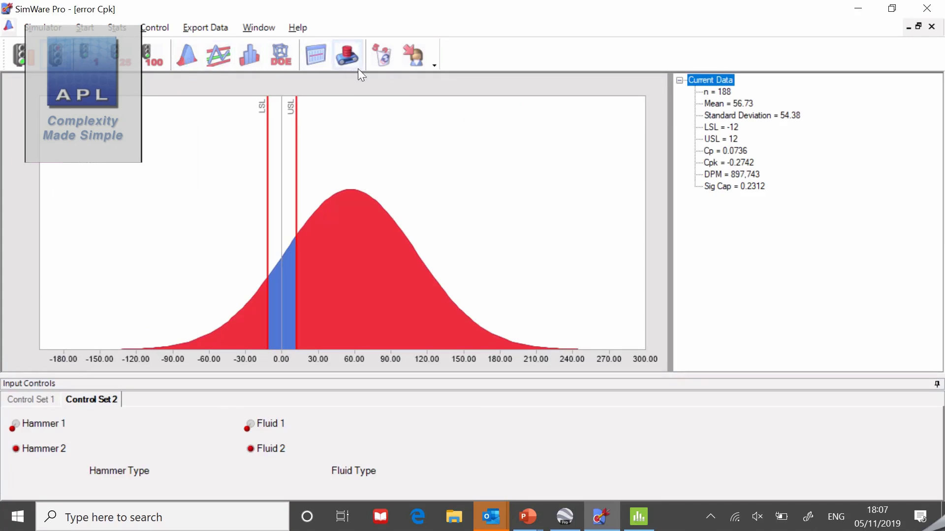
pyautogui.click(379, 55)
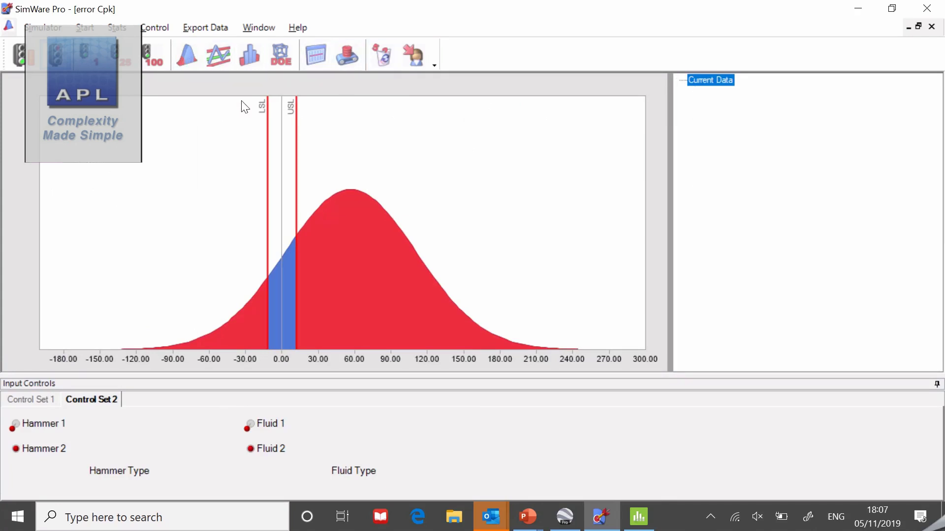
pyautogui.click(149, 57)
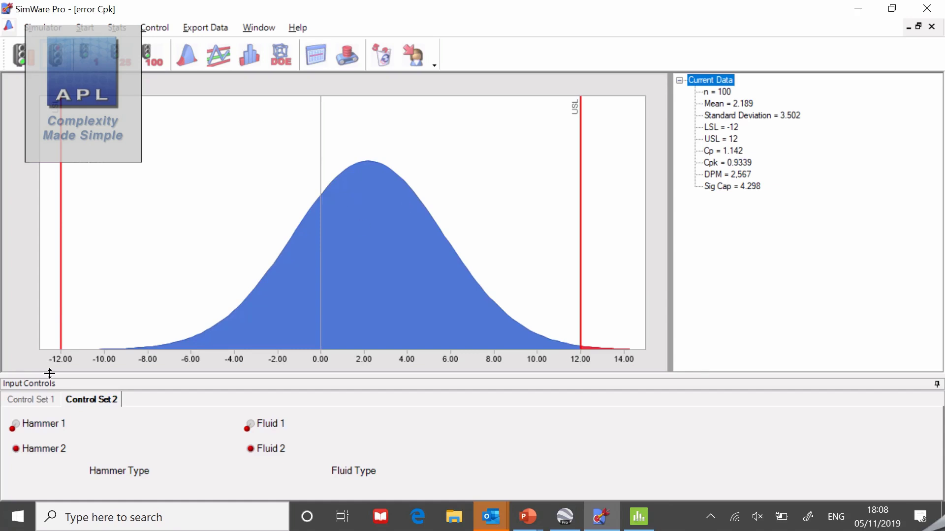
# Raise the rivet density to 120, clear the previous data and simulate another 100 results
pyautogui.click(30, 399)
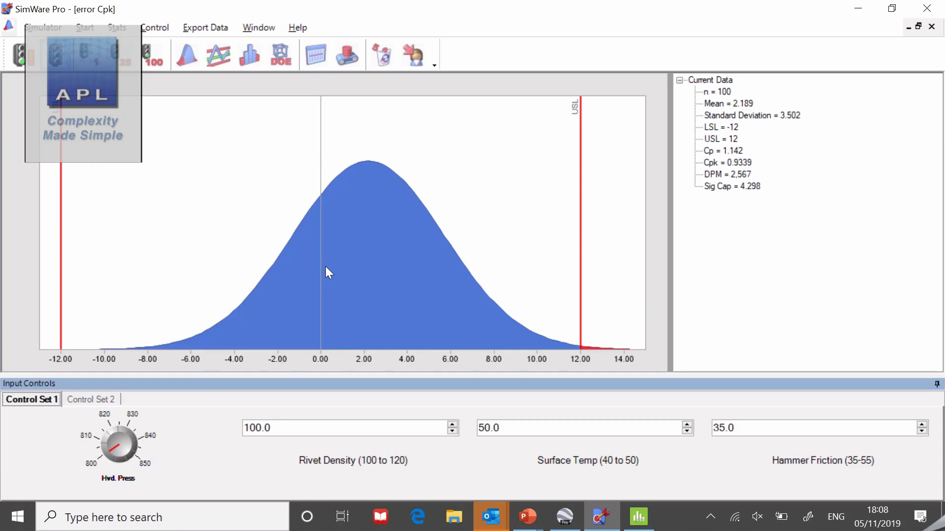
pyautogui.click(453, 427)
pyautogui.click(453, 427)
pyautogui.click(453, 427)
pyautogui.moveTo(453, 426); pyautogui.dragTo(453, 426)
pyautogui.click(383, 60)
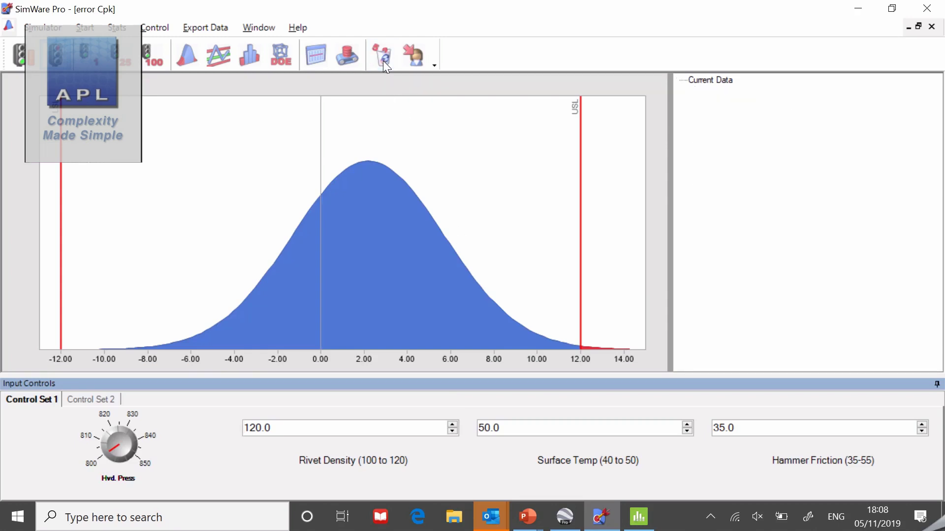
pyautogui.click(149, 64)
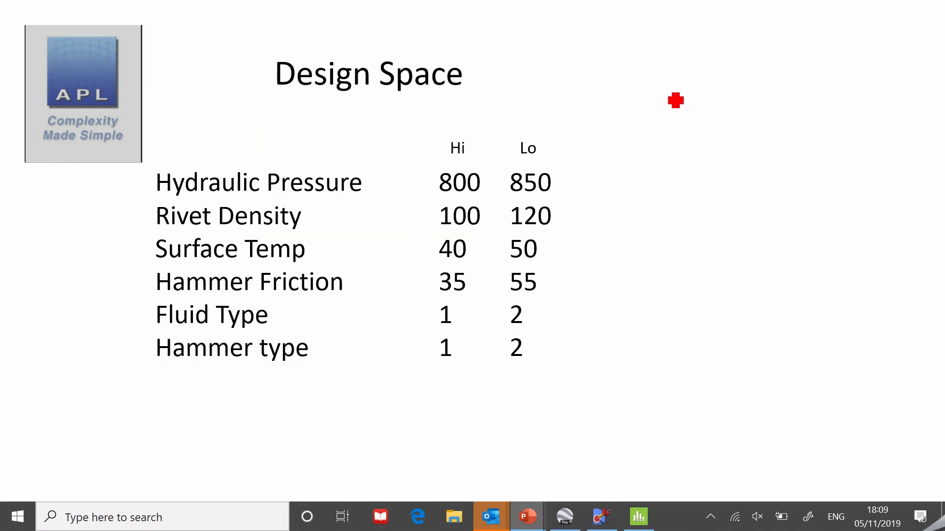
# Handwrite "Best Settings" in red ink on the Design Space slide, with 800 beside Hydraulic Pressure and 2 beside Fluid Type
pyautogui.moveTo(639, 74)
pyautogui.mouseDown()
pyautogui.moveTo(639, 101)
pyautogui.moveTo(717, 95)
pyautogui.moveTo(712, 75)
pyautogui.moveTo(767, 90)
pyautogui.moveTo(814, 94)
pyautogui.moveTo(821, 79)
pyautogui.moveTo(891, 93)
pyautogui.mouseUp()
pyautogui.click(883, 85)
pyautogui.moveTo(652, 169)
pyautogui.mouseDown()
pyautogui.moveTo(664, 195)
pyautogui.moveTo(685, 178)
pyautogui.mouseUp()
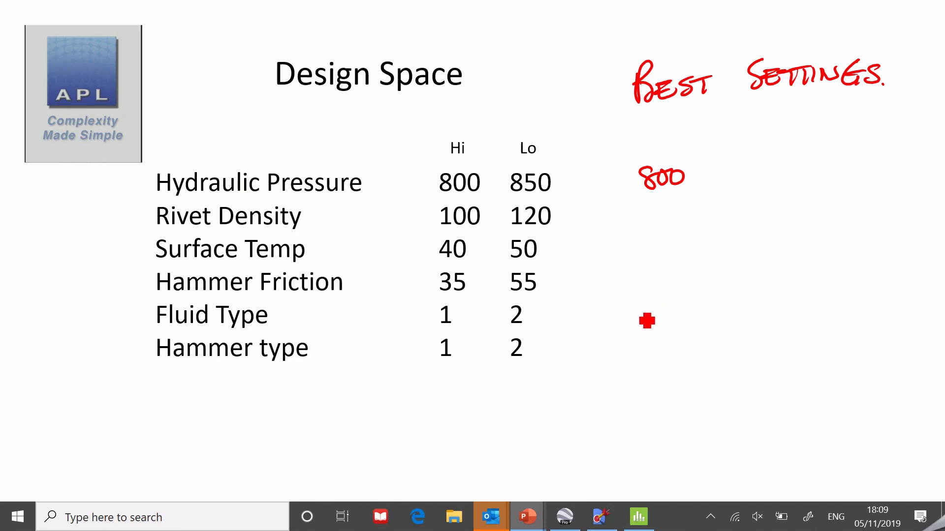
pyautogui.moveTo(636, 306); pyautogui.dragTo(656, 319)
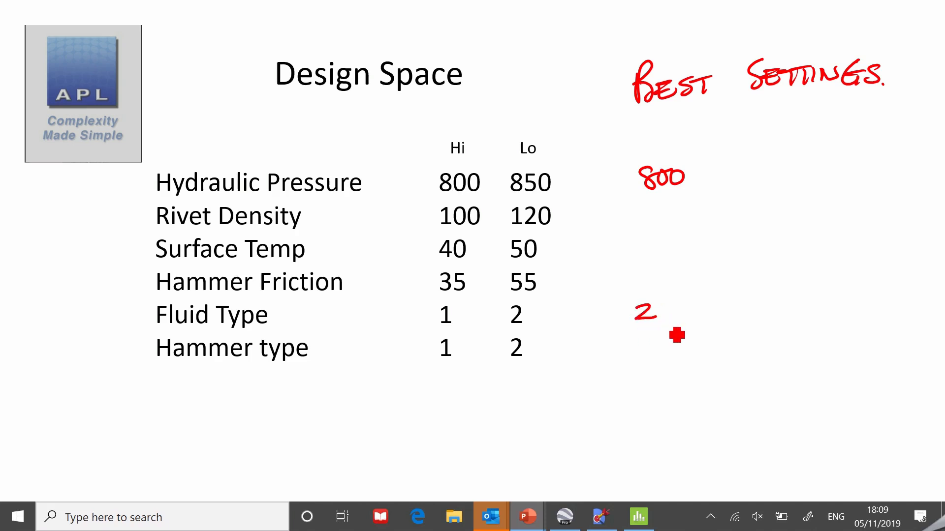